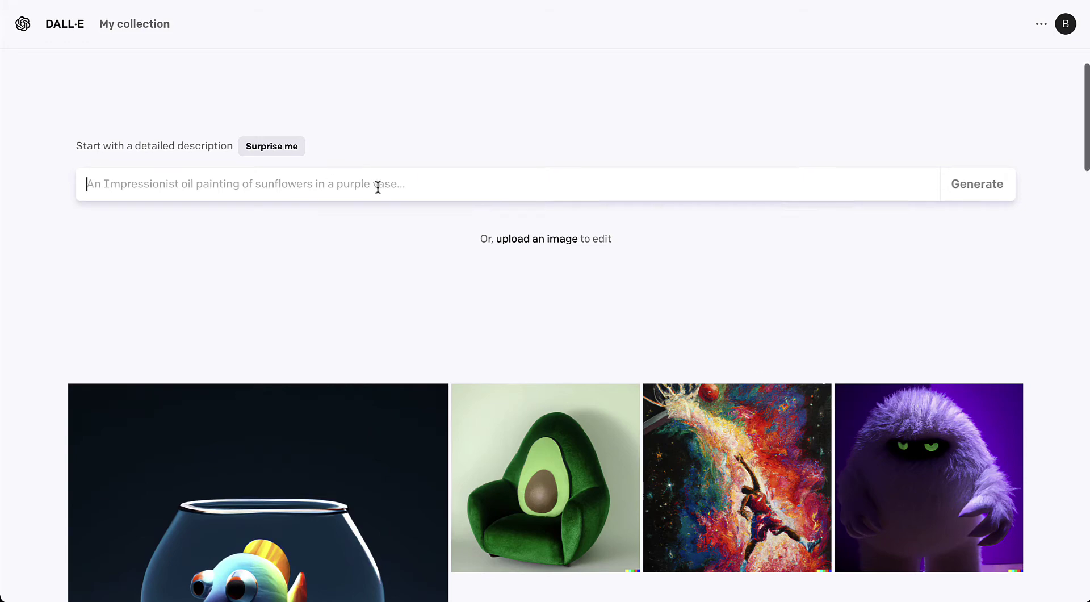
# Copy the prompt text "photography of a surprised woman" from the zign.ai dashboard and dismiss the 1Password browser warning
pyautogui.scroll(2, 377, 177)
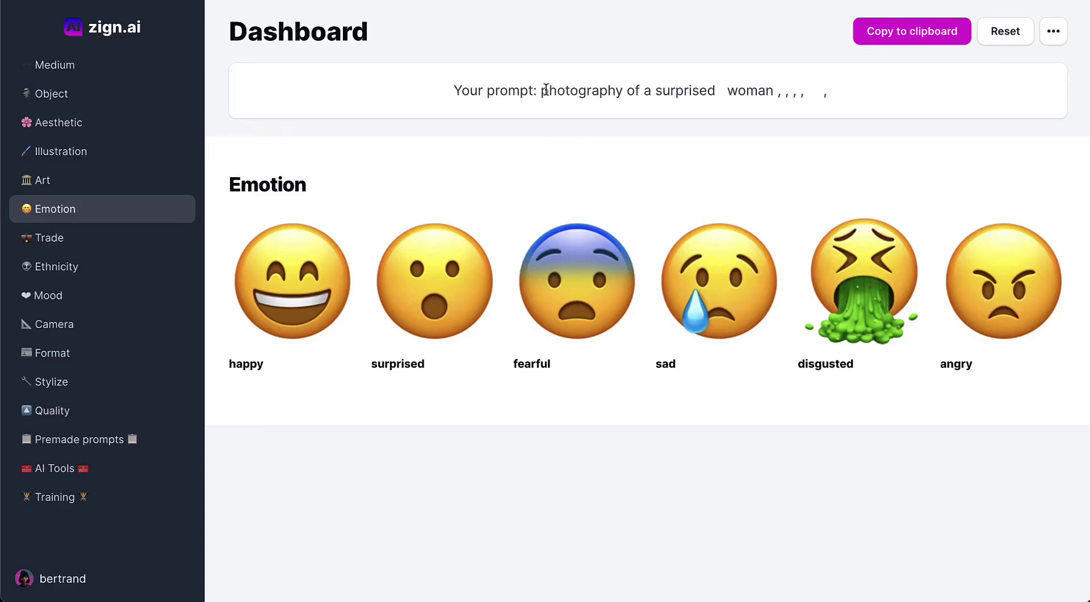
pyautogui.moveTo(542, 90); pyautogui.dragTo(776, 91)
pyautogui.hotkey('ctrl', 'c')
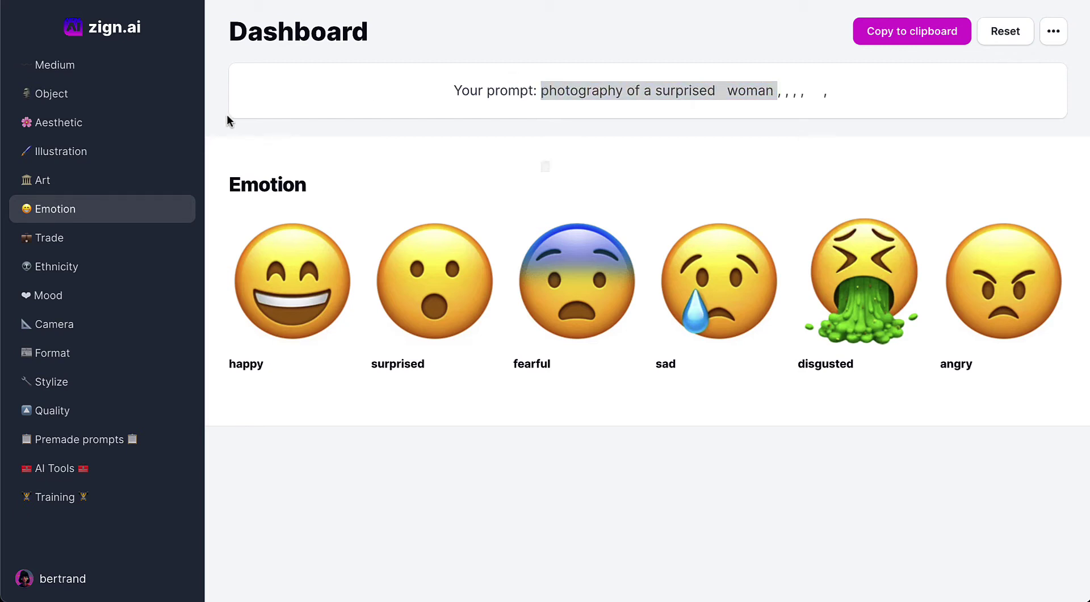
pyautogui.click(96, 97)
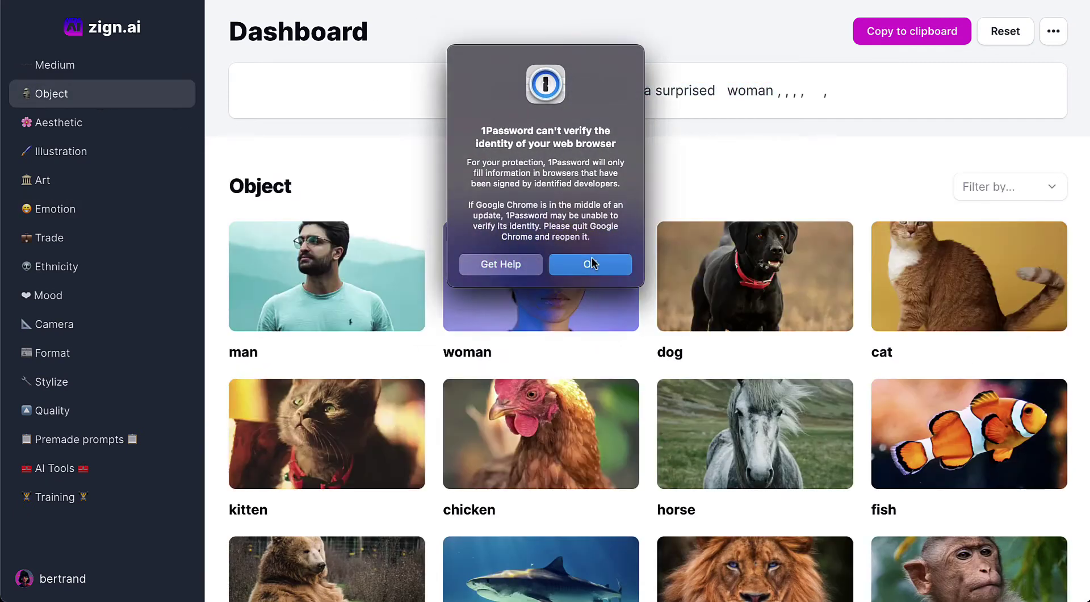
pyautogui.click(590, 264)
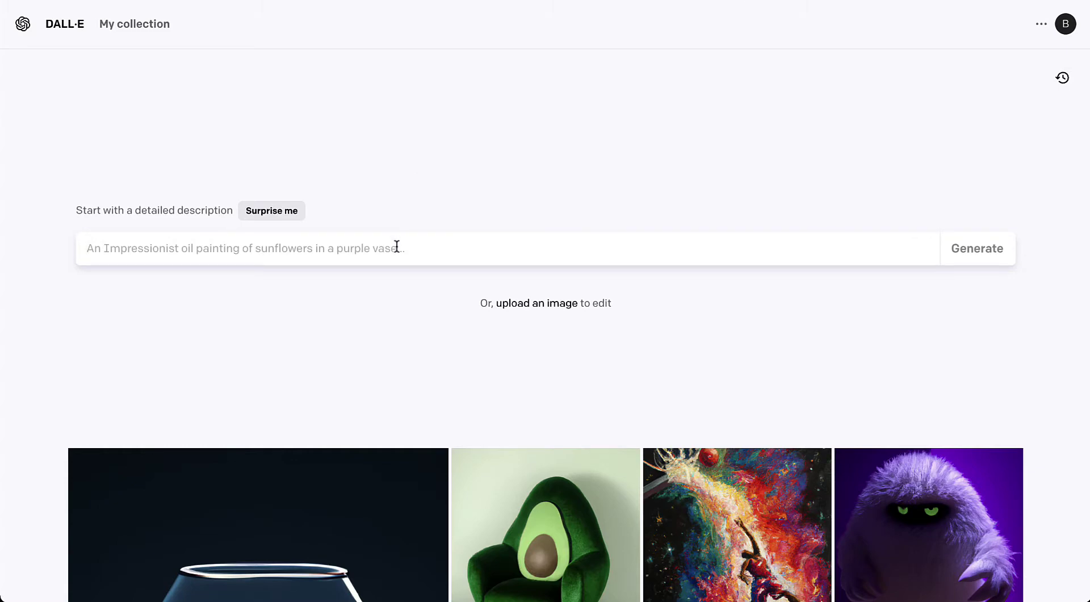
# Switch to DALL·E and generate images from the pasted prompt "photography of a surprised woman"
pyautogui.click(397, 246)
pyautogui.hotkey('ctrl', 'v')
pyautogui.click(959, 261)
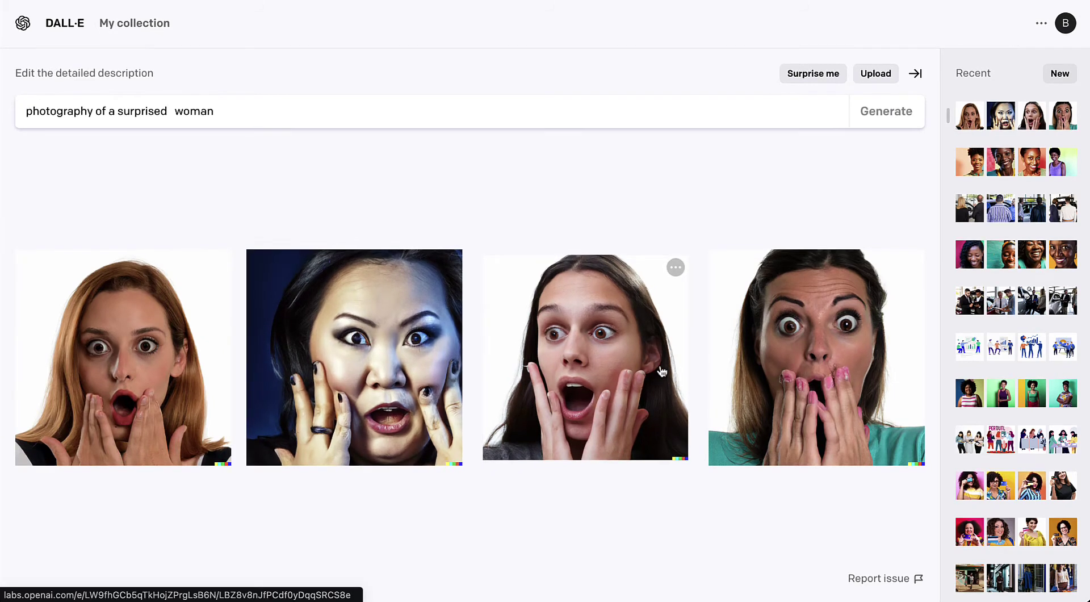
# Open the first generated image, showing the woman with long reddish hair, and generate variations of it
pyautogui.click(214, 277)
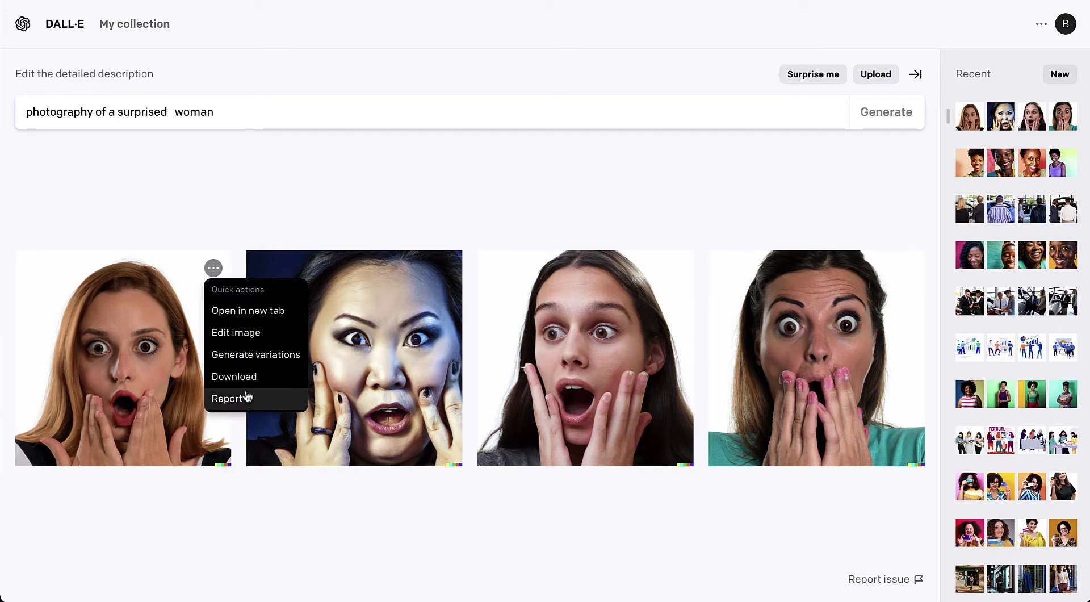
pyautogui.click(124, 311)
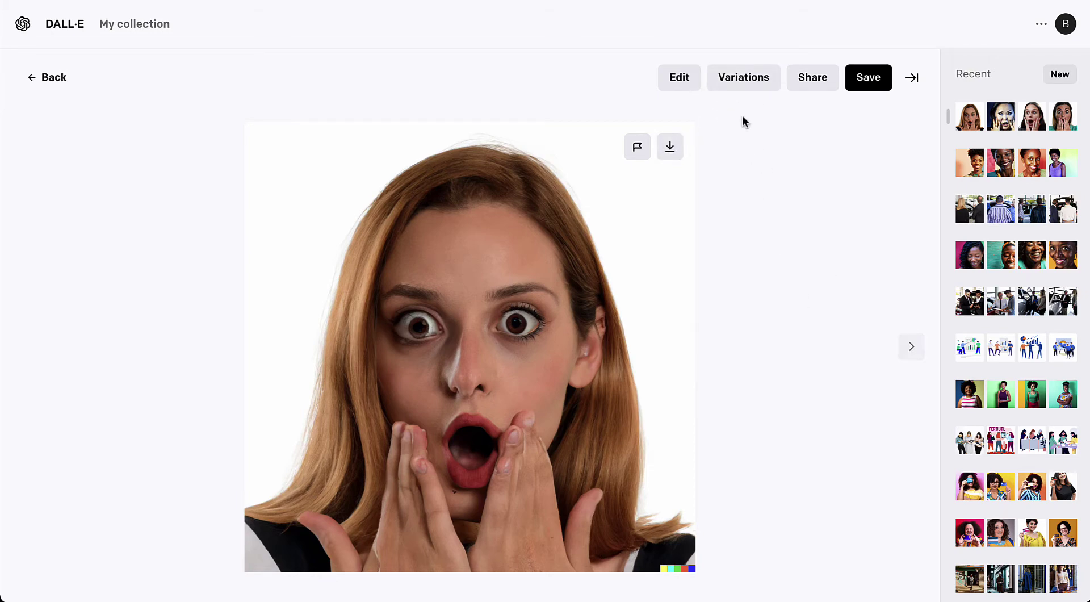
pyautogui.click(732, 84)
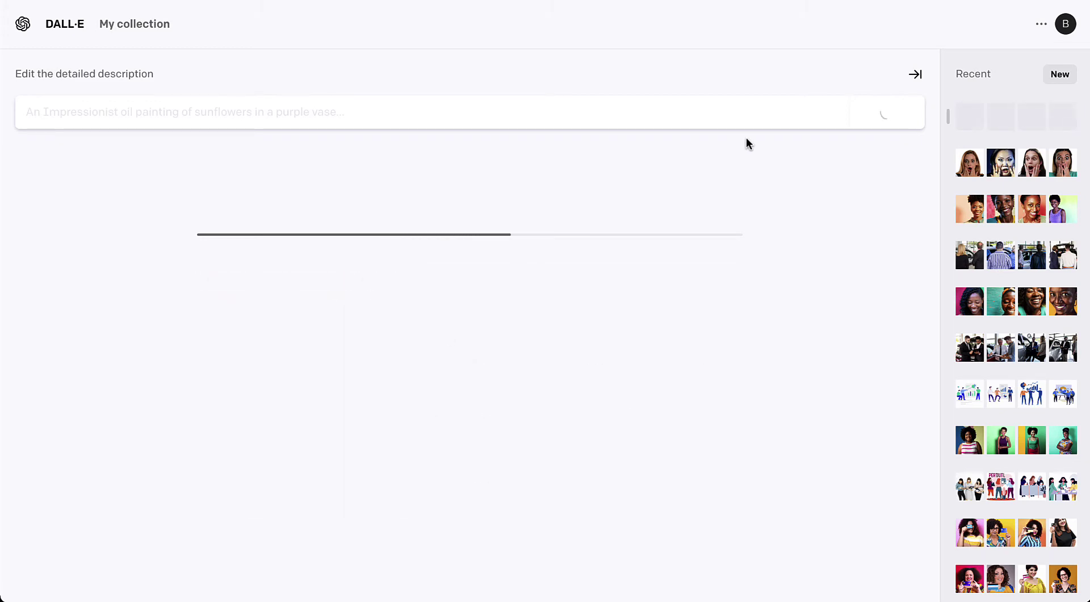
pyautogui.scroll(-4, 1013, 258)
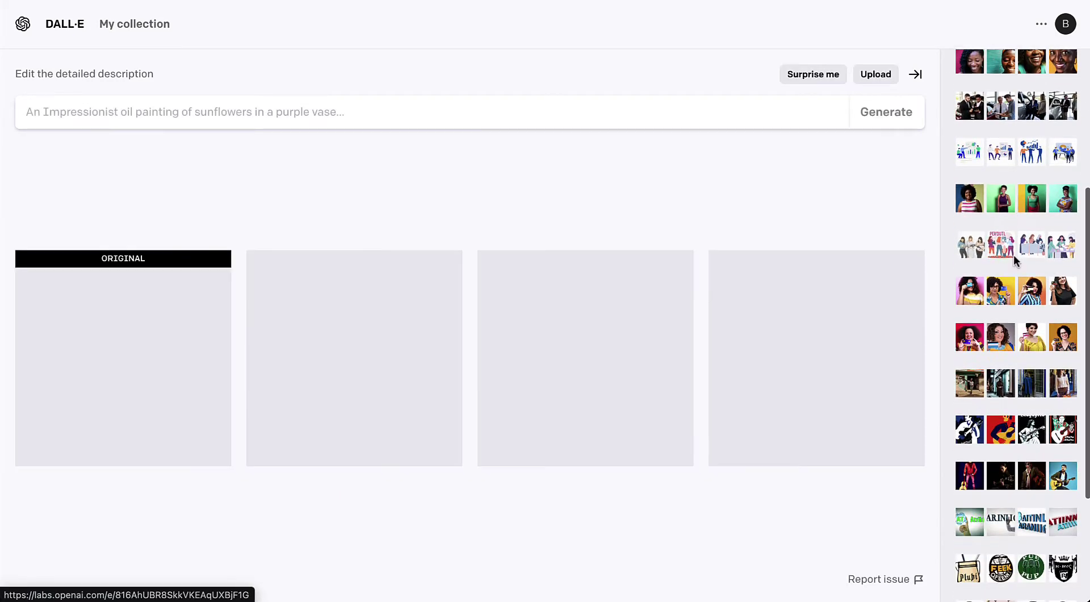
pyautogui.scroll(-8, 1013, 254)
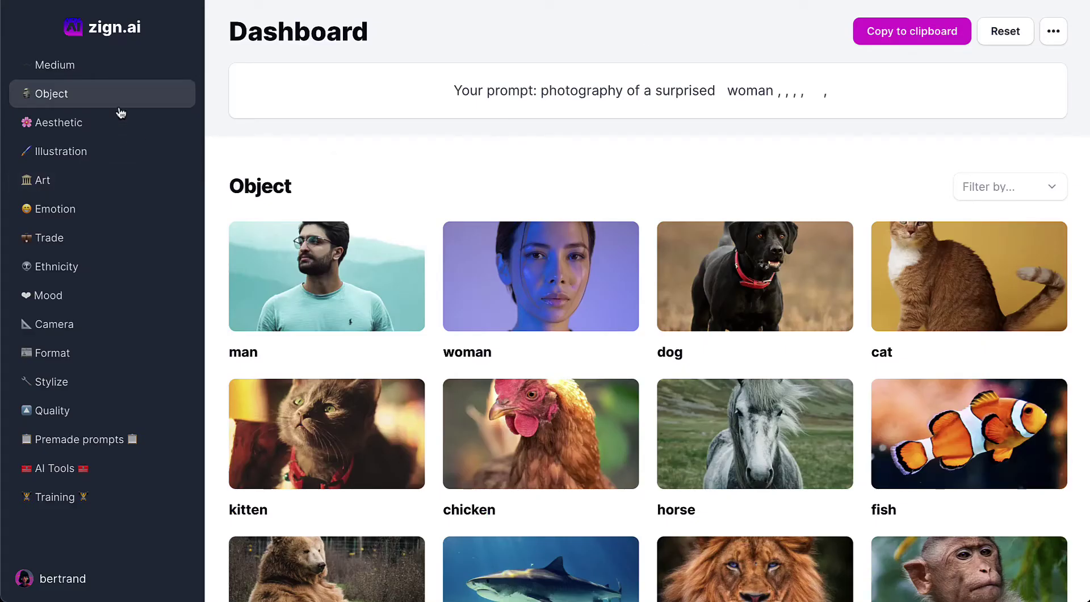
# Switch to zign.ai, try illustration and photography as the prompt's medium, and settle on stock photo
pyautogui.click(59, 68)
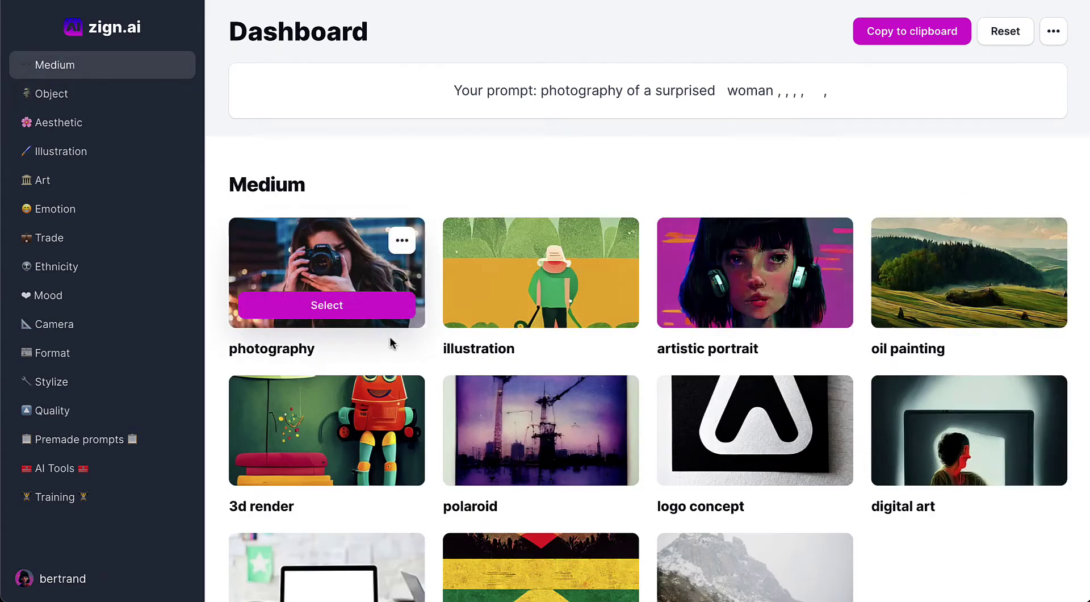
pyautogui.scroll(-1, 390, 338)
pyautogui.moveTo(515, 324)
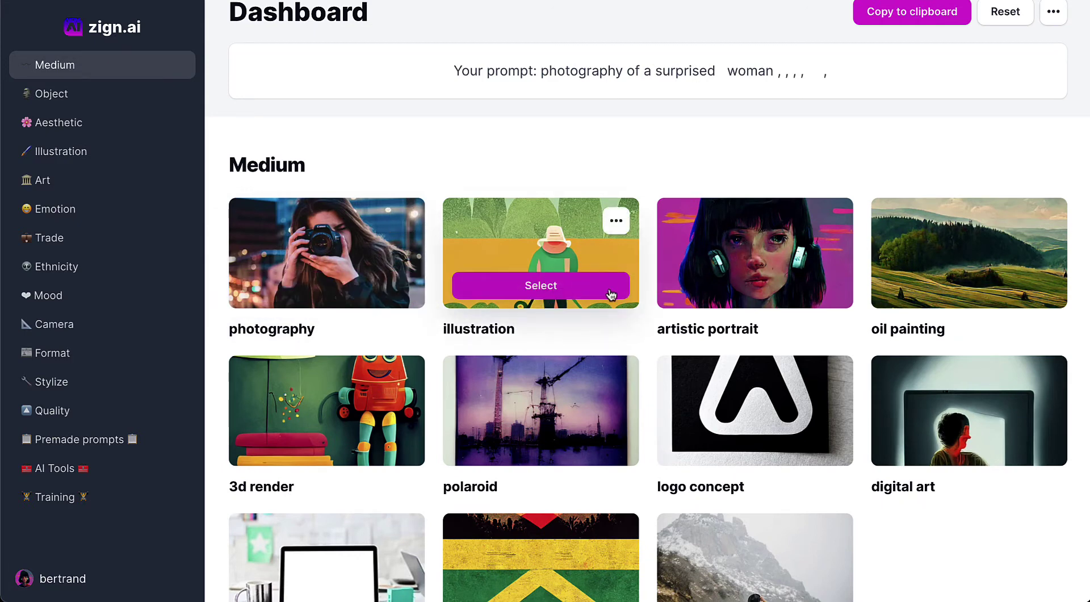
pyautogui.click(565, 299)
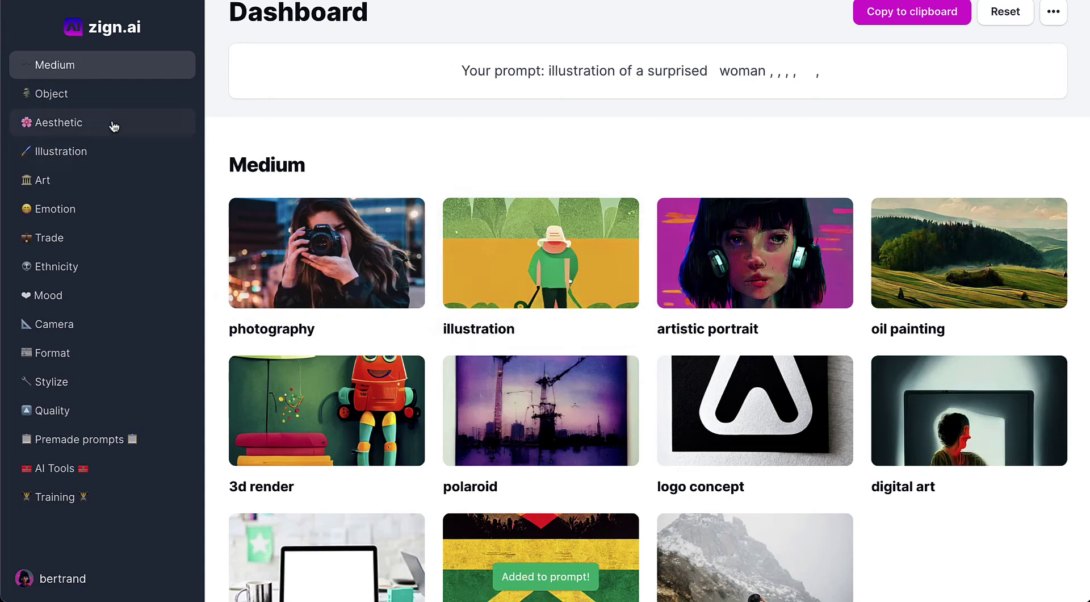
pyautogui.click(282, 284)
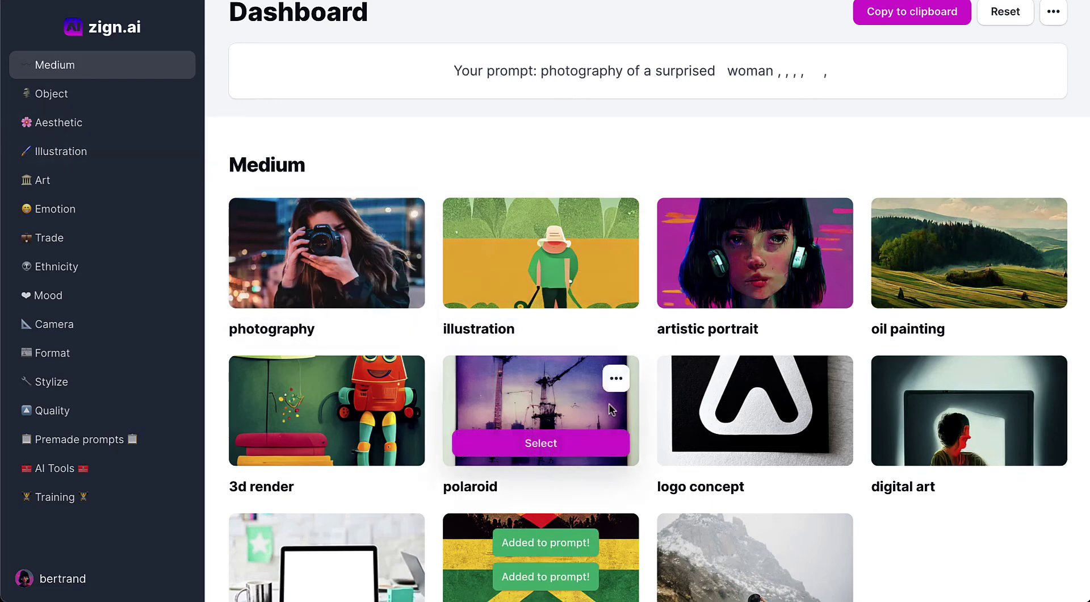
pyautogui.scroll(-1, 653, 459)
pyautogui.click(754, 532)
pyautogui.scroll(1, 754, 539)
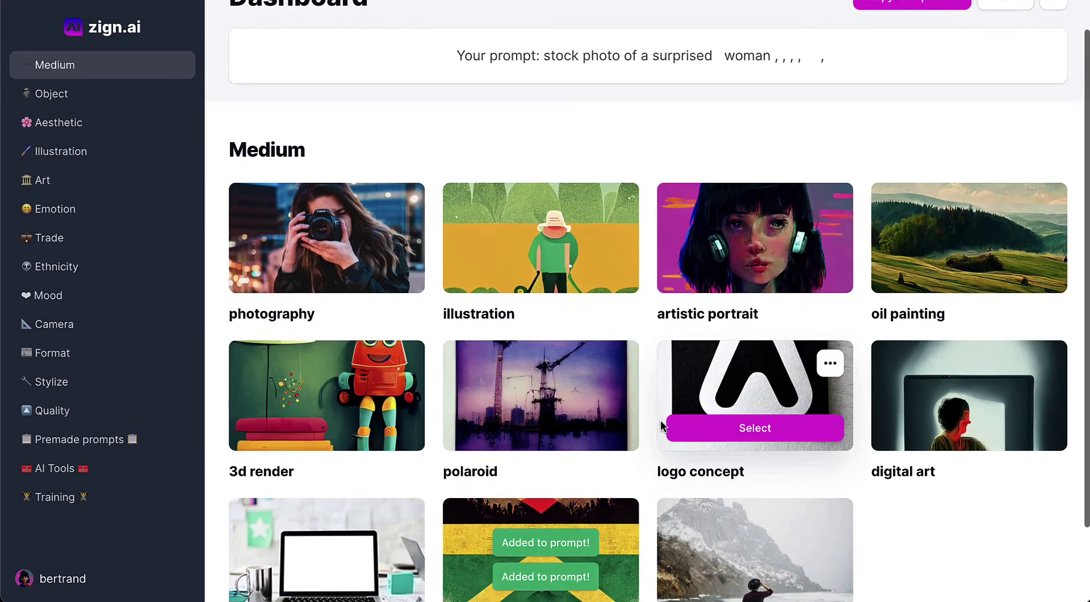
# Change the prompt's object to cat and add the Photorealism aesthetic
pyautogui.click(63, 95)
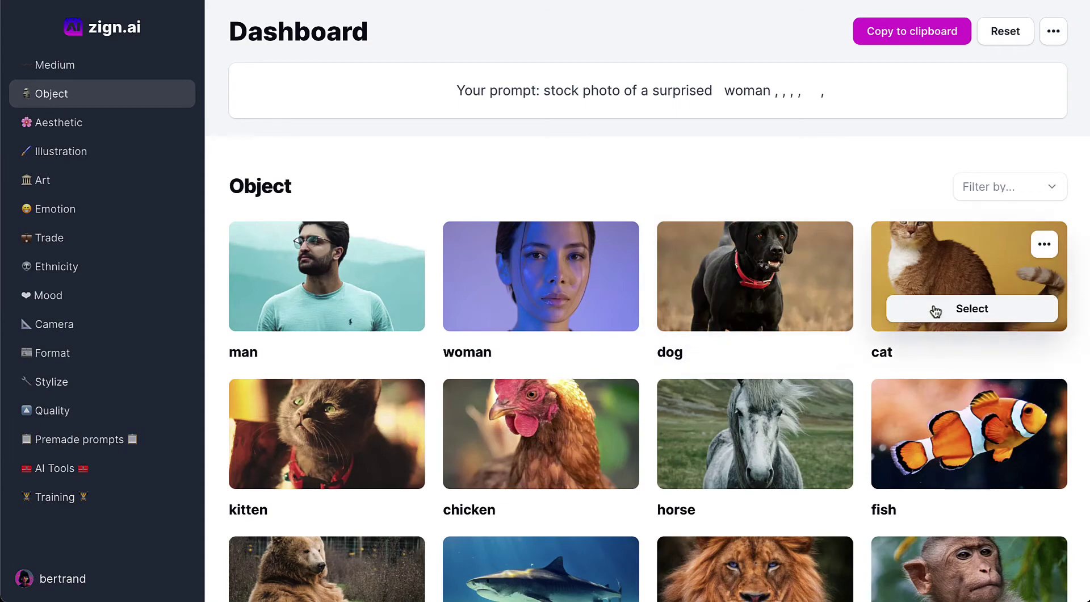
pyautogui.click(910, 311)
pyautogui.click(100, 124)
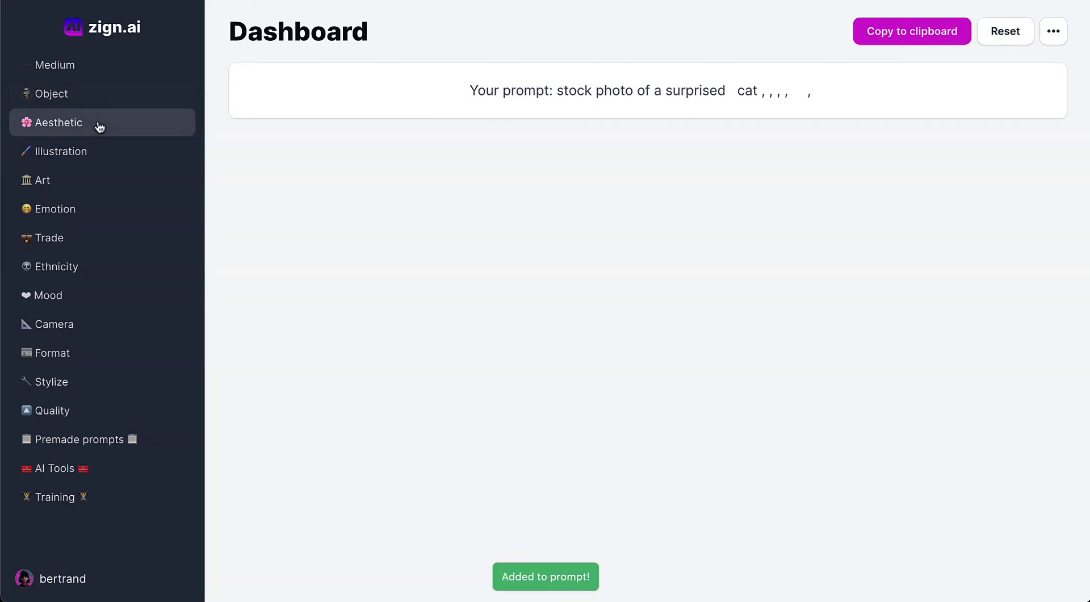
pyautogui.scroll(-10, 479, 351)
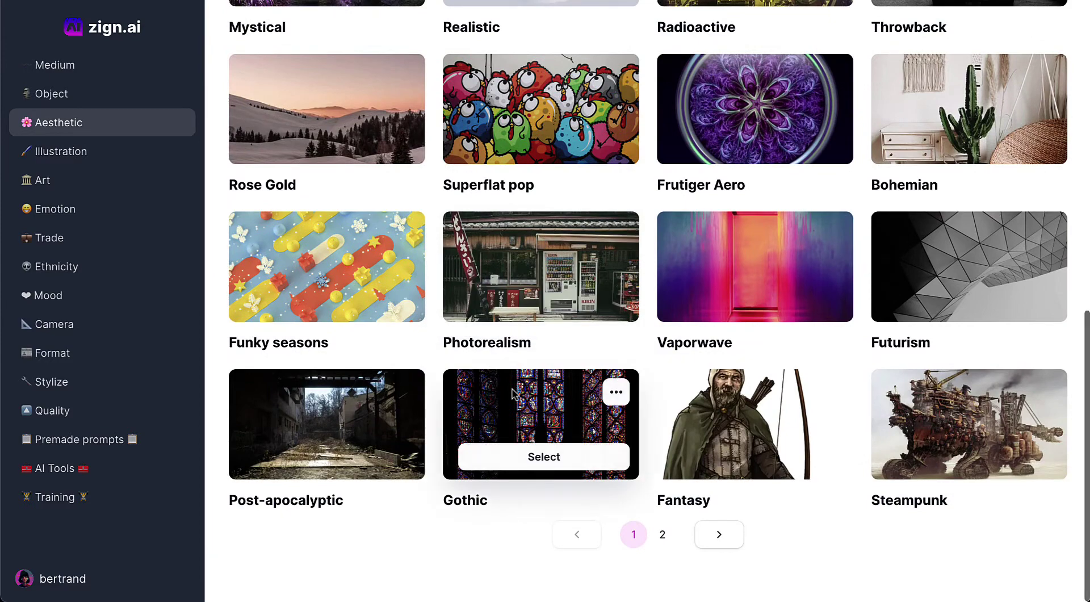
pyautogui.click(509, 297)
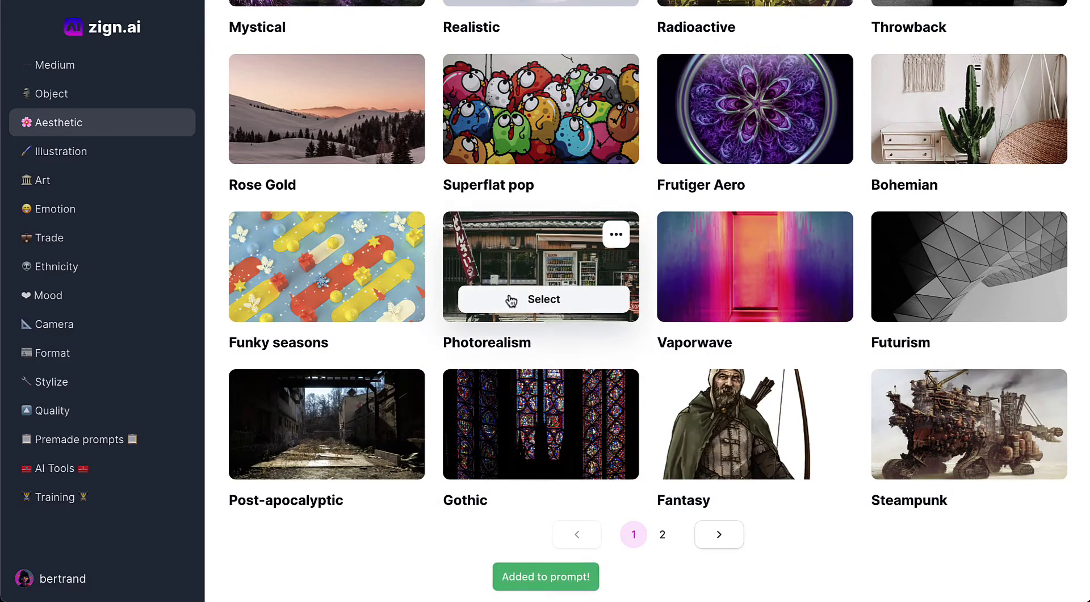
pyautogui.click(68, 180)
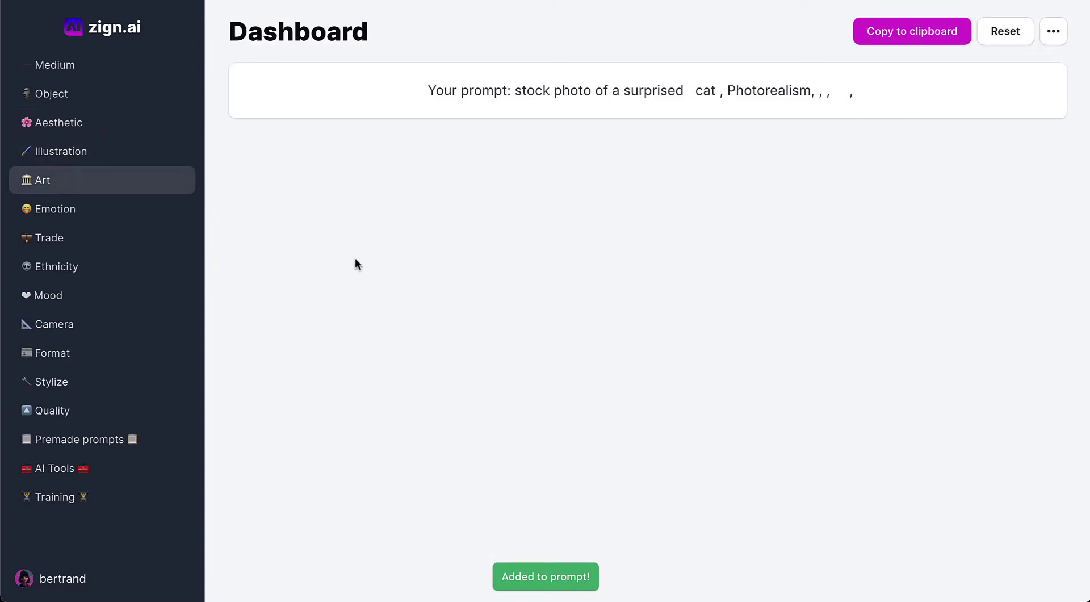
pyautogui.scroll(-5, 355, 257)
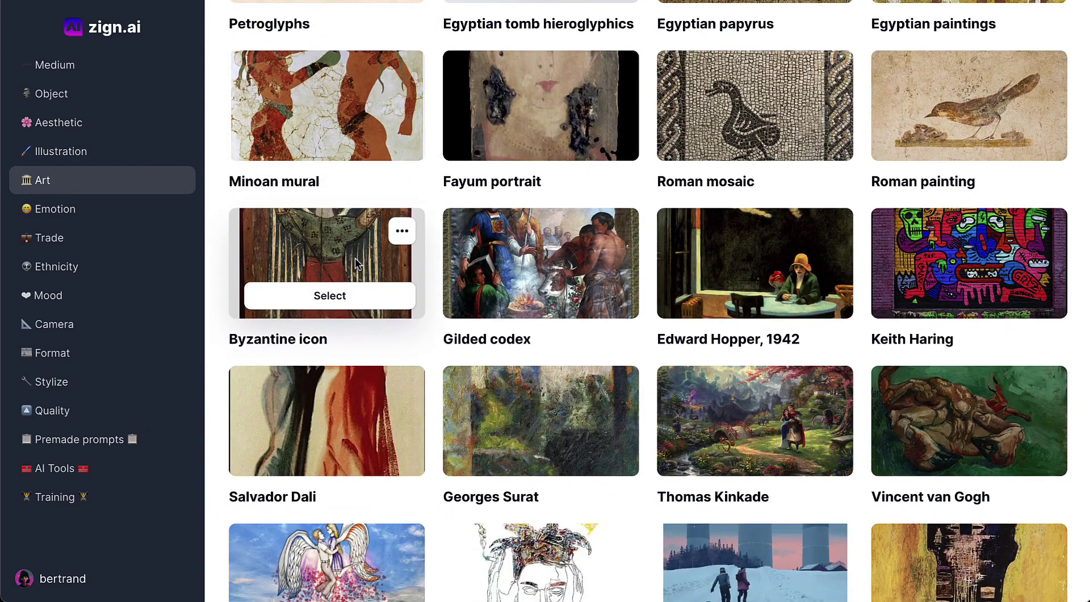
pyautogui.scroll(4, 249, 224)
pyautogui.scroll(1, 318, 267)
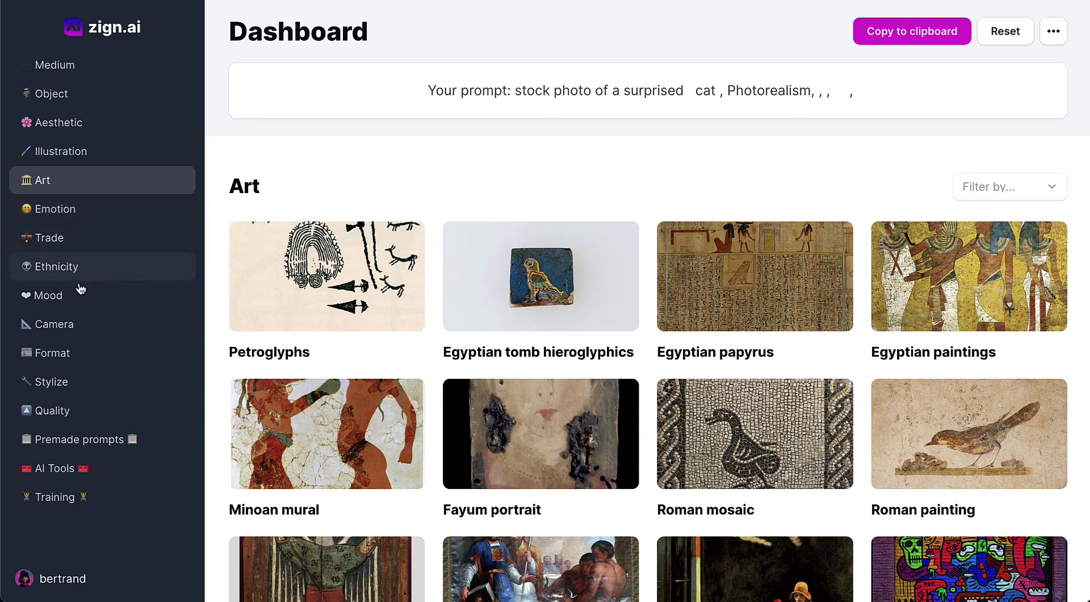
# Add the close-up camera angle and the bokeh camera effect to the prompt
pyautogui.click(84, 329)
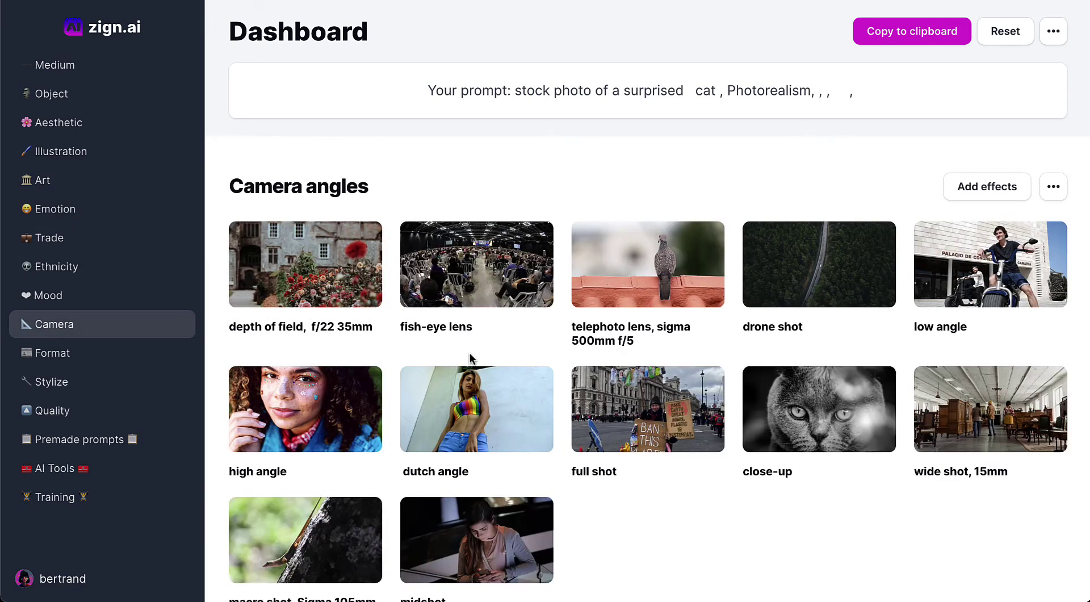
pyautogui.scroll(-1, 469, 357)
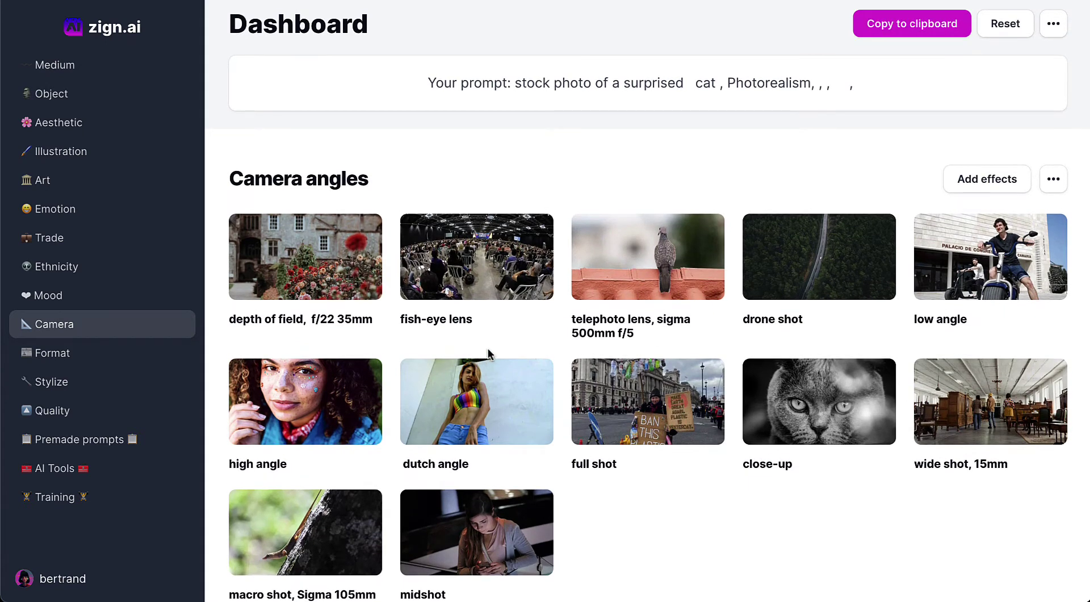
pyautogui.click(772, 420)
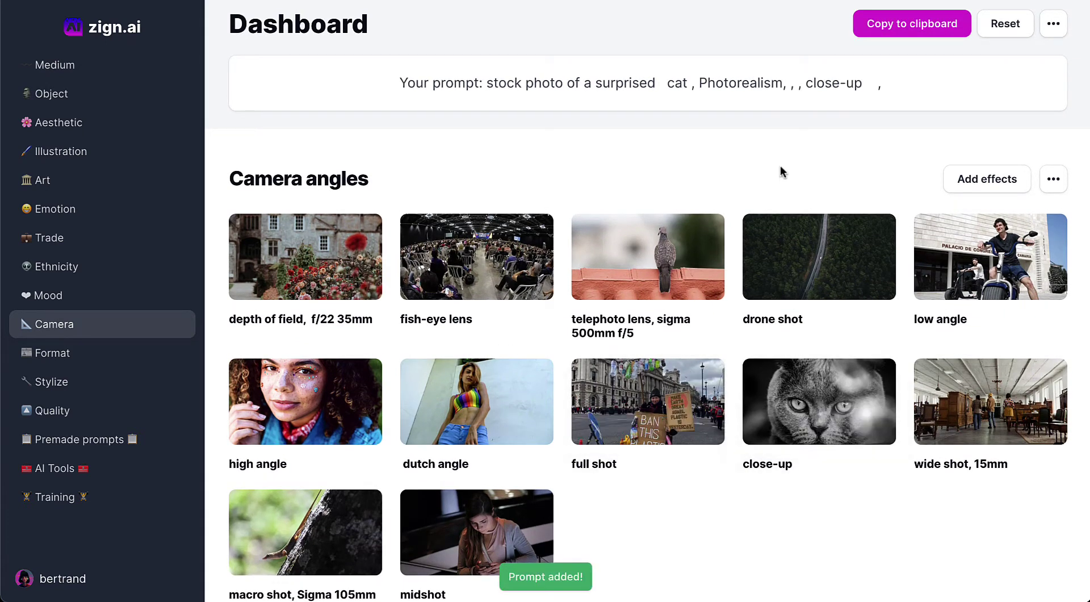
pyautogui.click(961, 177)
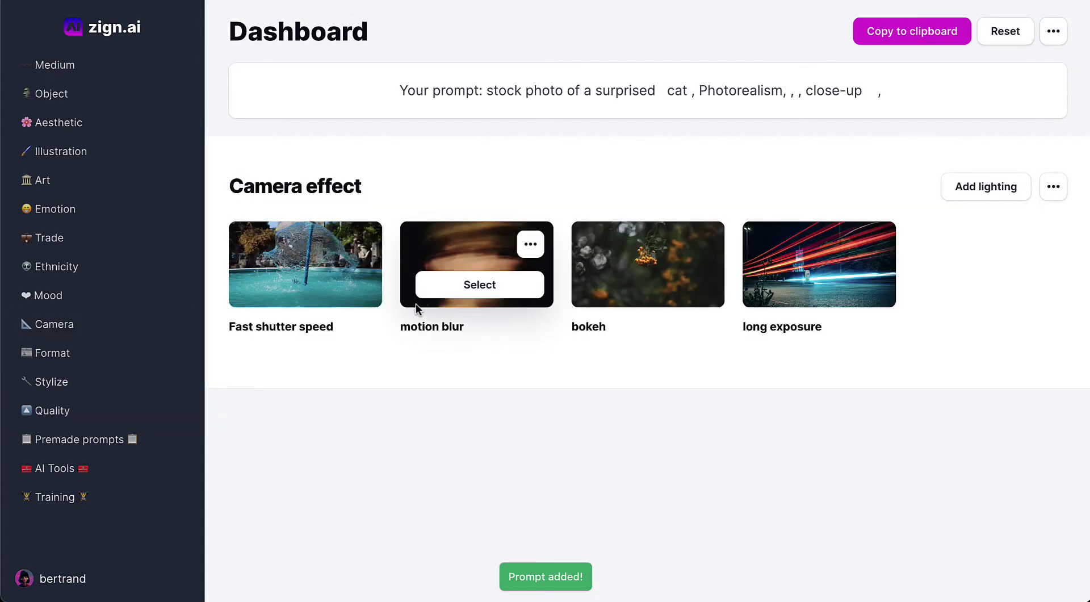
pyautogui.click(620, 296)
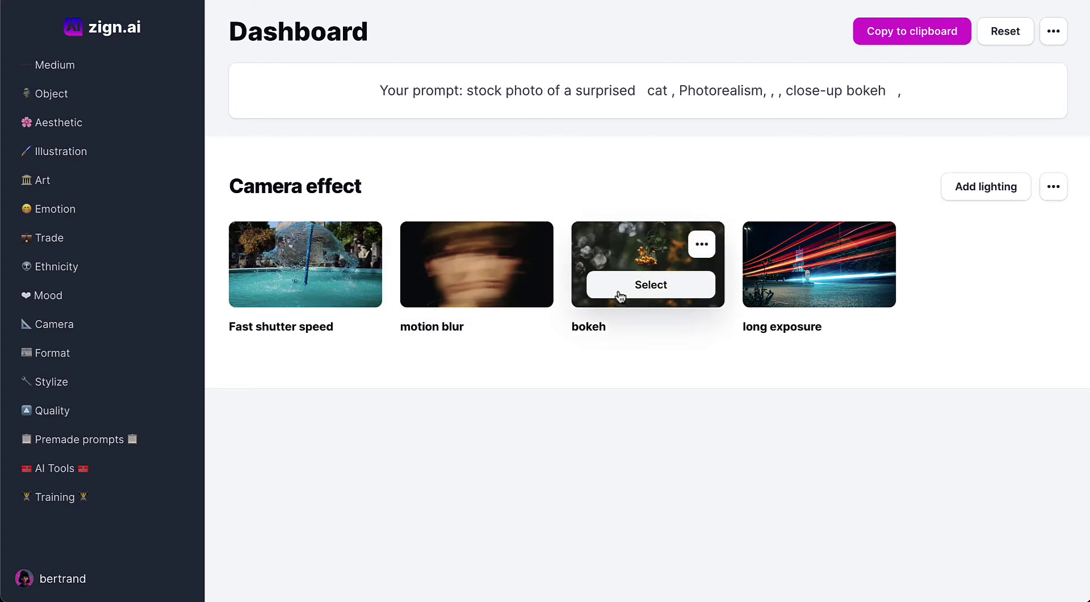
# Add Studio lighting to the prompt from the second page of the camera lighting options
pyautogui.click(974, 195)
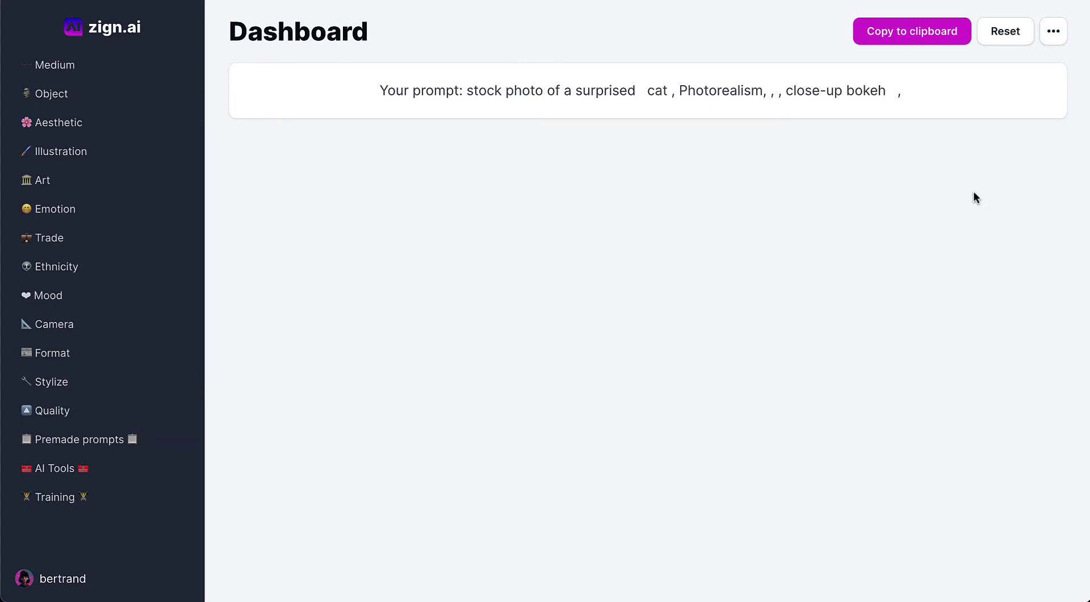
pyautogui.scroll(-1, 556, 325)
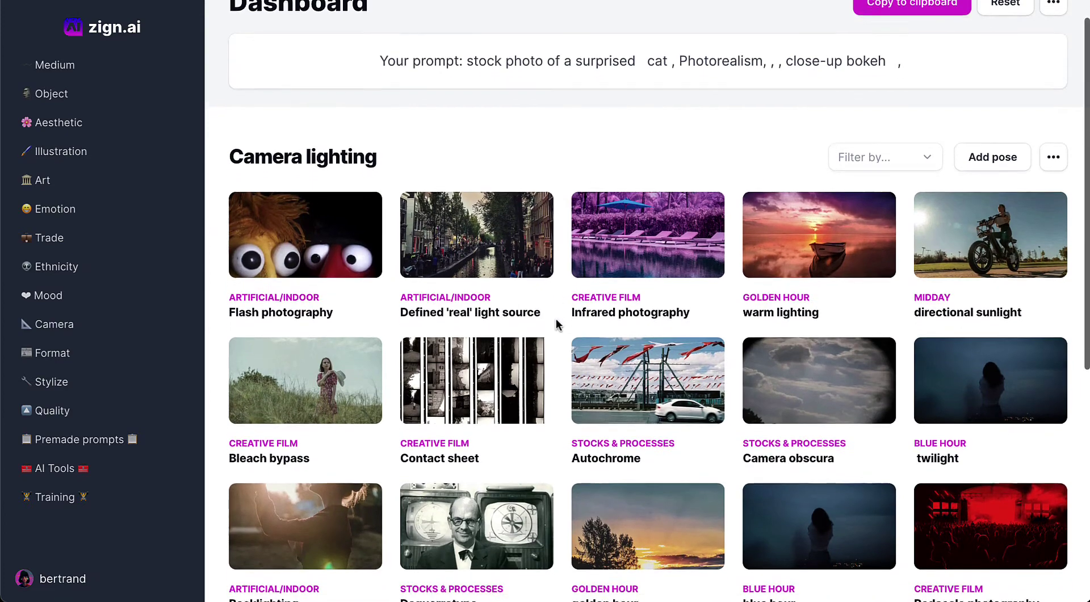
pyautogui.scroll(-6, 556, 325)
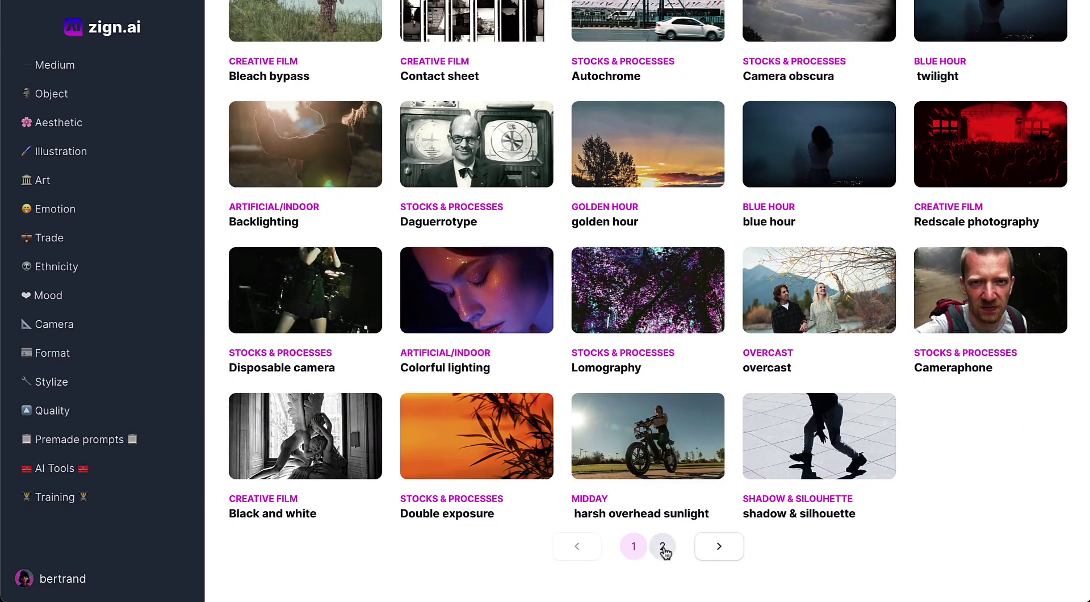
pyautogui.click(662, 551)
pyautogui.scroll(3, 555, 364)
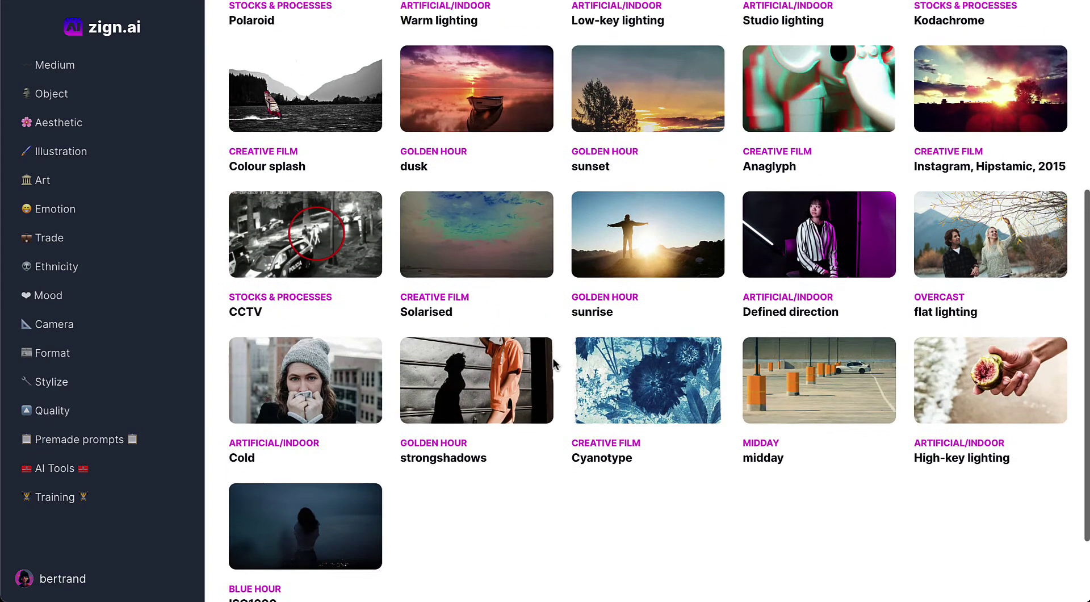
pyautogui.scroll(1, 554, 363)
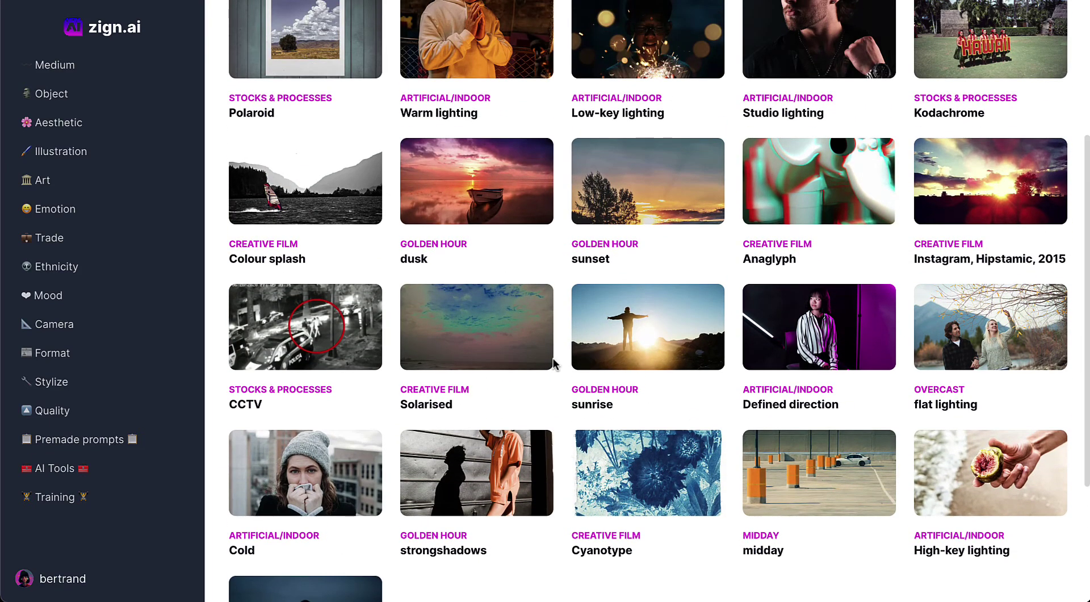
pyautogui.scroll(1, 555, 361)
pyautogui.moveTo(657, 260)
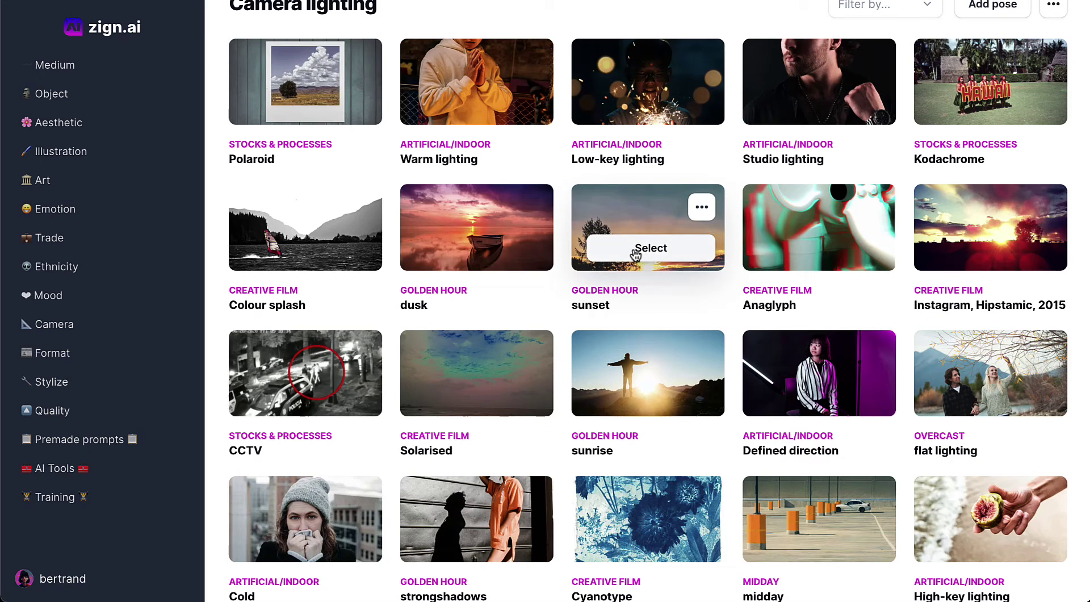
pyautogui.click(796, 108)
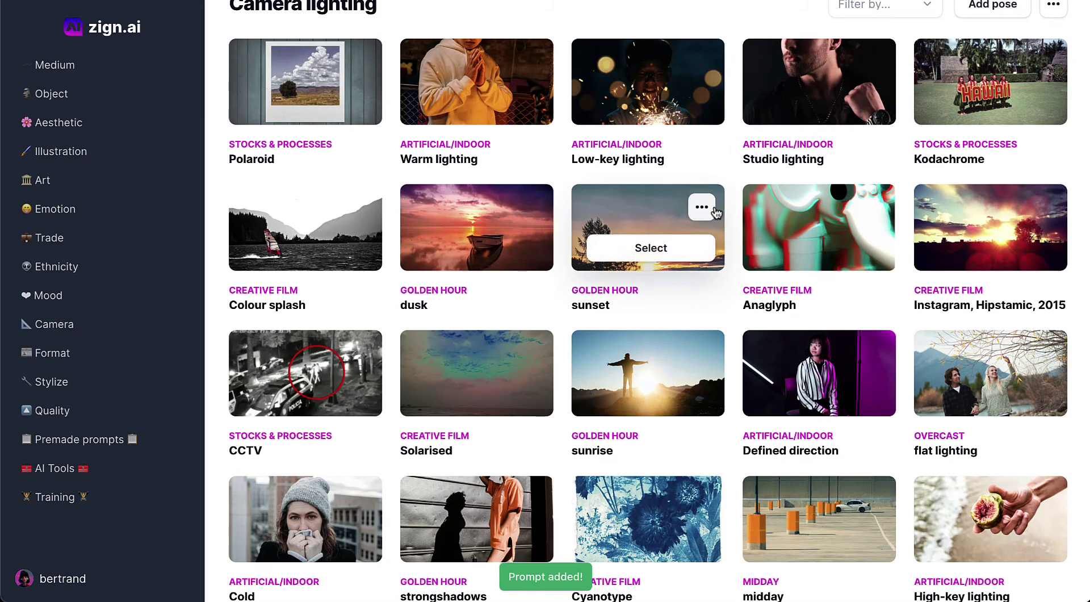
pyautogui.scroll(1, 712, 210)
pyautogui.scroll(1, 681, 227)
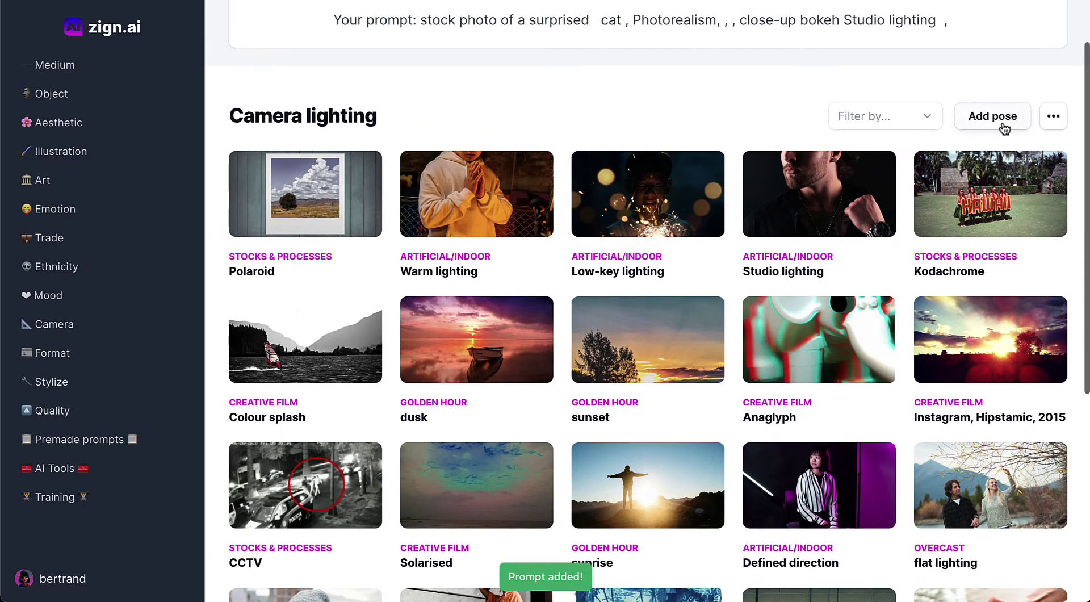
# Move on to the camera pose options, copy the prompt through Studio lighting, and paste it as the image description in DALL·E
pyautogui.click(1002, 126)
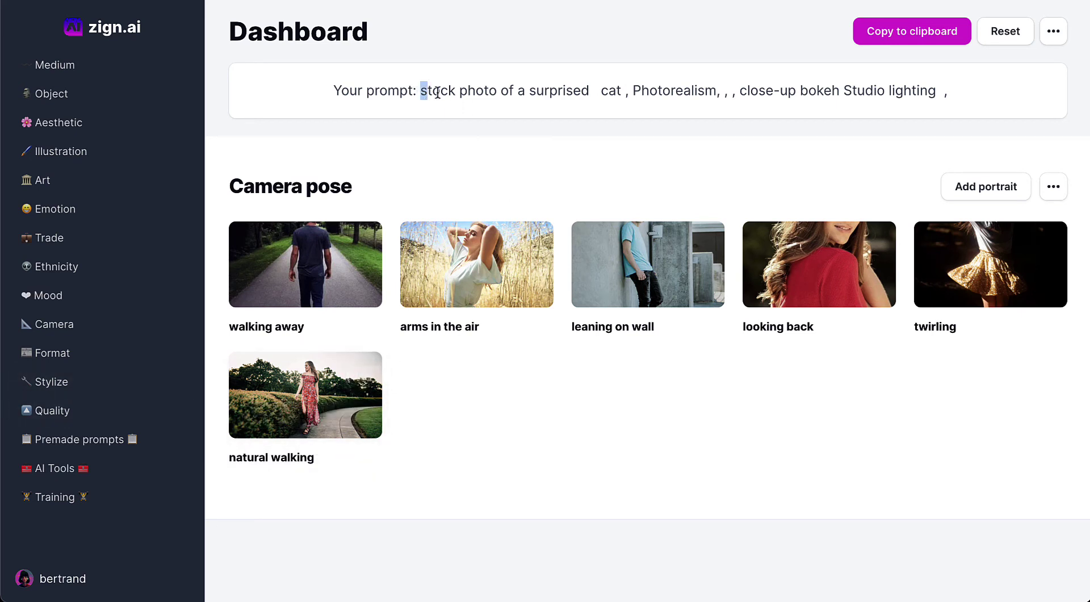
pyautogui.moveTo(438, 92); pyautogui.dragTo(930, 97)
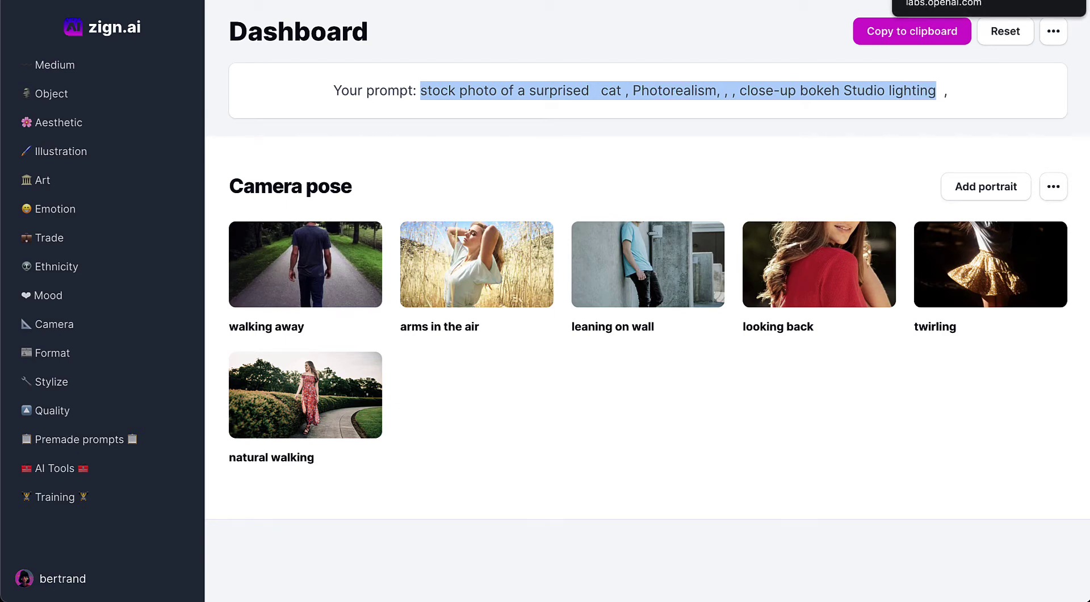
pyautogui.click(930, 1)
pyautogui.click(284, 118)
pyautogui.write('stock photo of a surprised  cat , Photorealism, , , close-up bokeh Studio lighting')
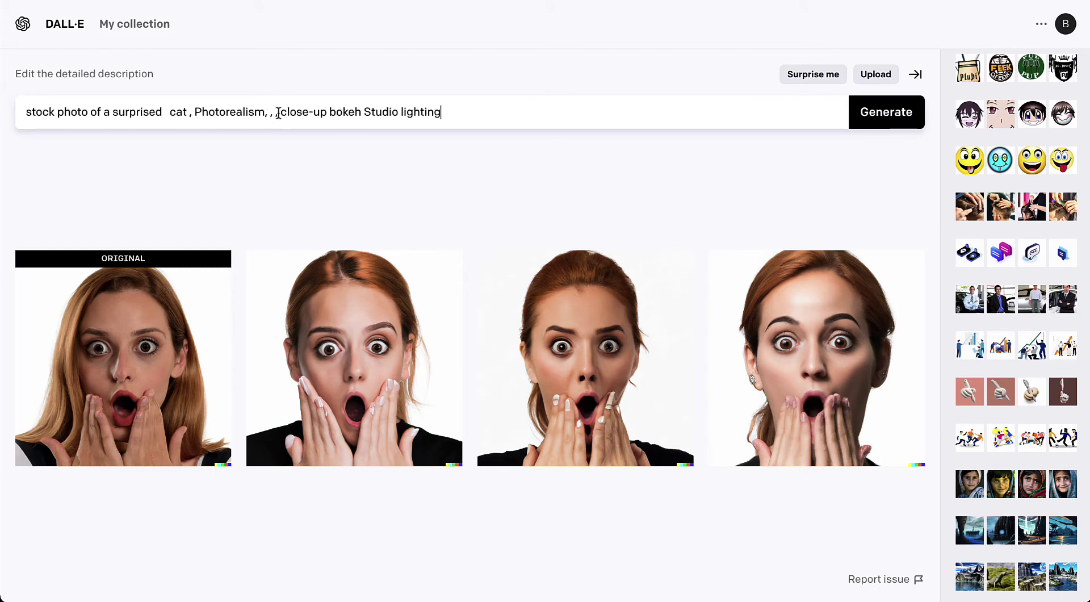
# Remove the extra commas before "close-up" in the description and generate the surprised cat images
pyautogui.click(276, 113)
pyautogui.press('BackSpace')
pyautogui.press('BackSpace')
pyautogui.press('BackSpace')
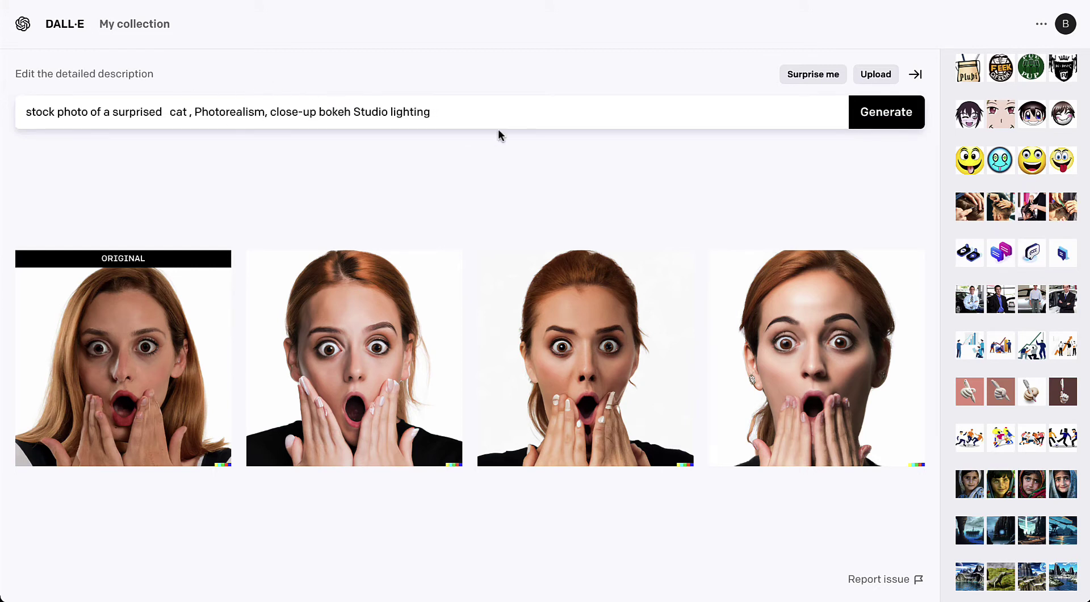
pyautogui.click(890, 126)
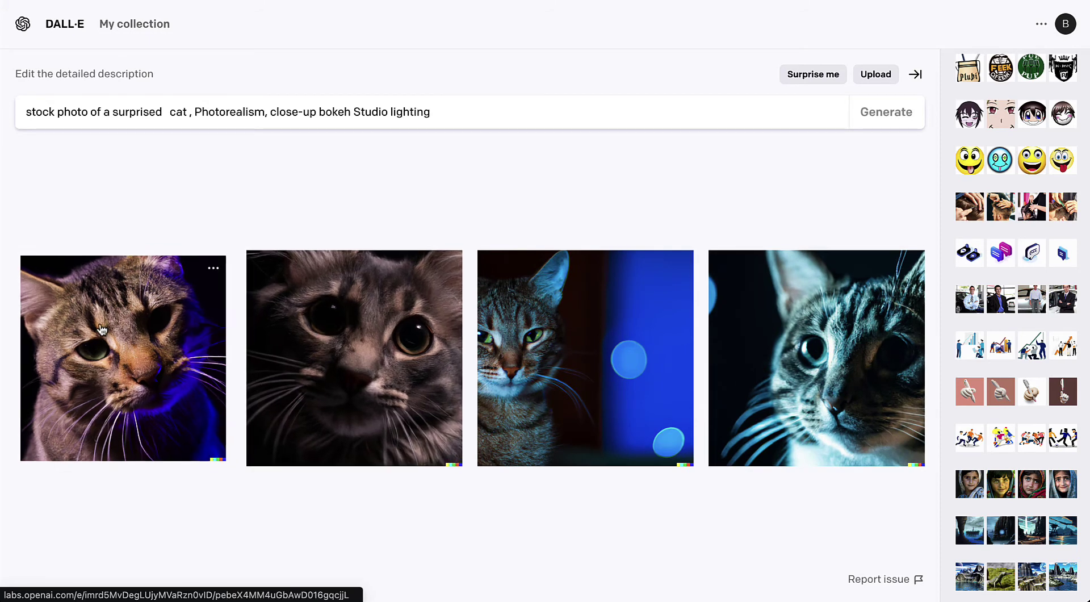
# Review the full cat description and view the second generated image enlarged, returning to the results
pyautogui.tripleClick(105, 111)
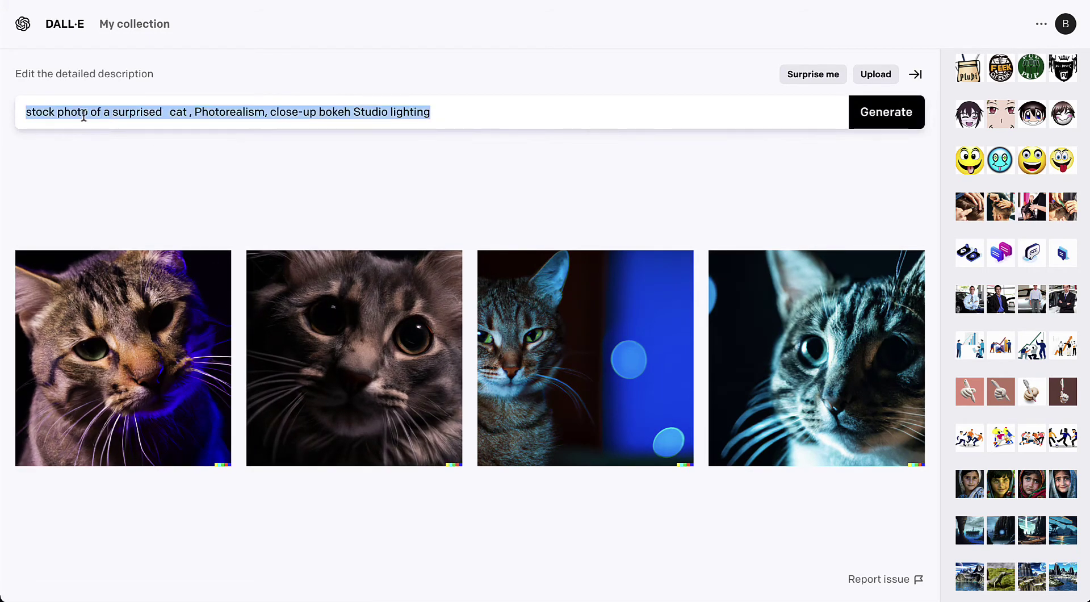
pyautogui.click(84, 116)
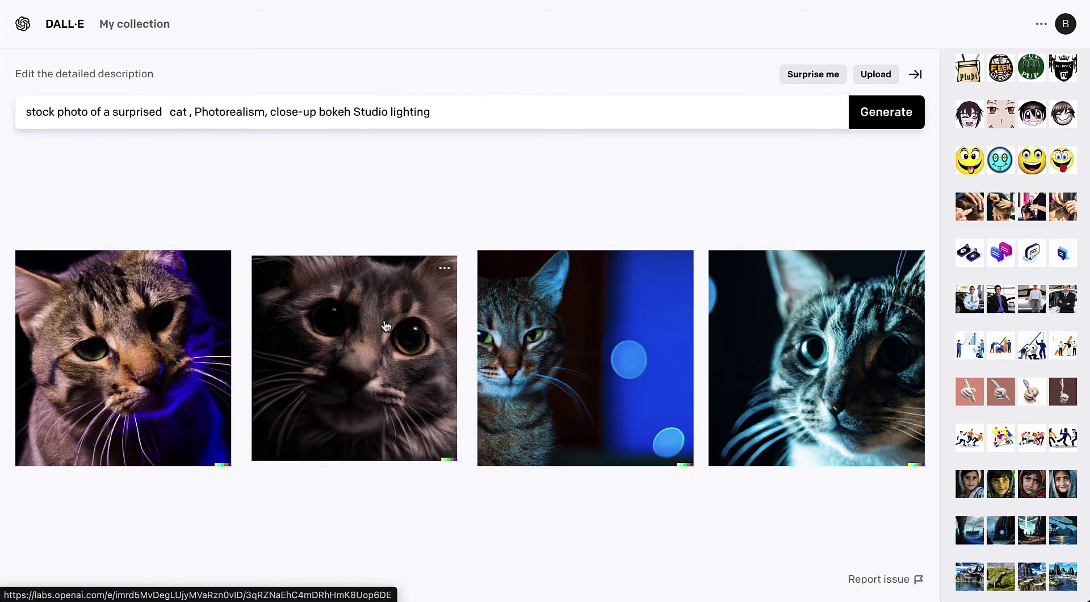
pyautogui.click(349, 333)
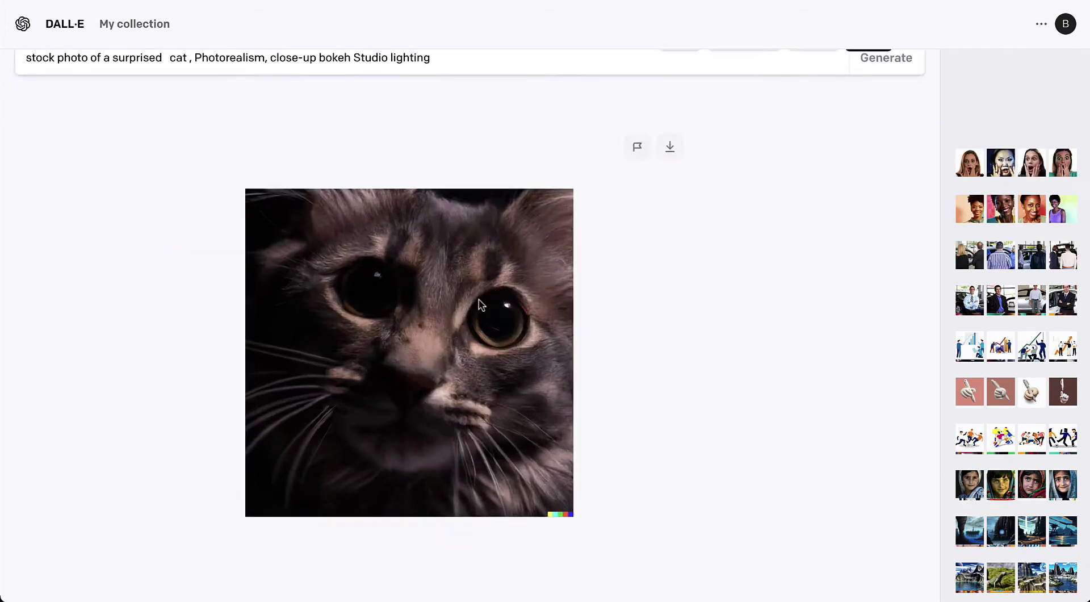
pyautogui.click(54, 79)
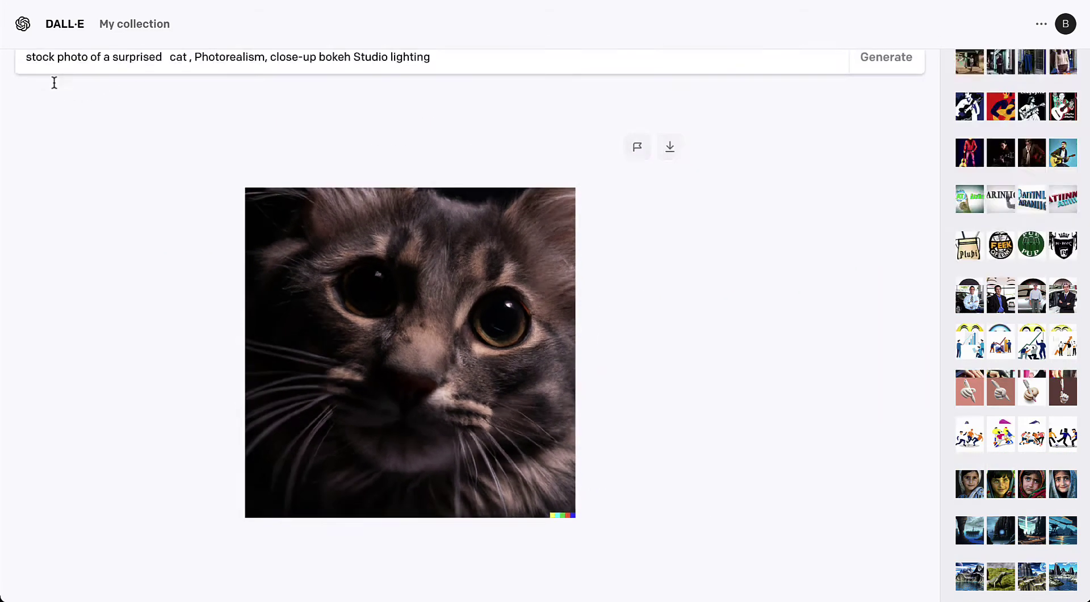
# Review the Photorealism and close-up terms in the description and view the fourth cat image enlarged, returning to the results
pyautogui.doubleClick(217, 111)
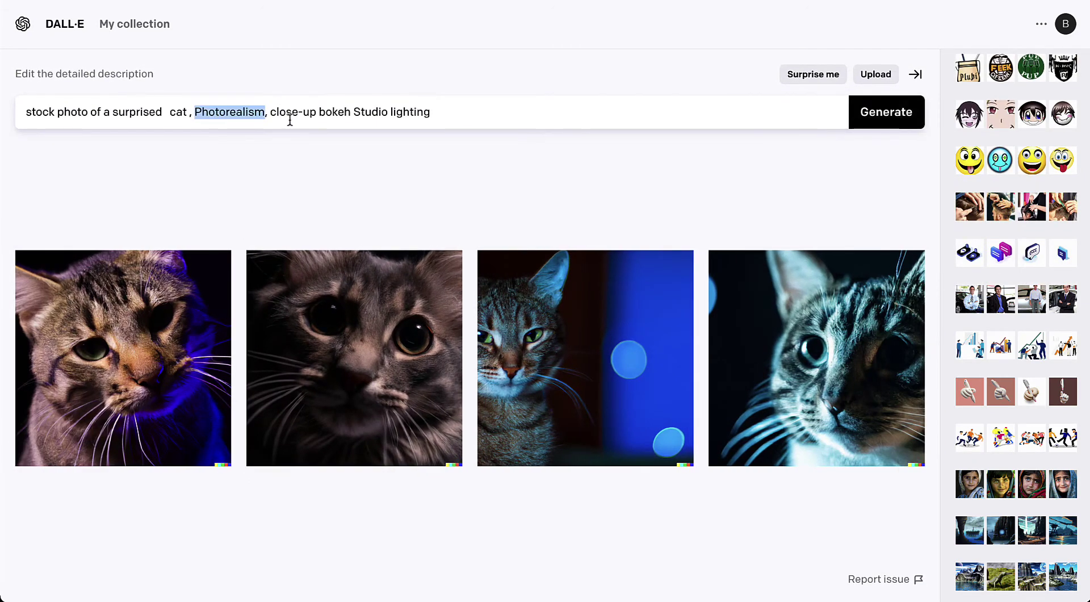
pyautogui.press('End')
pyautogui.moveTo(273, 113); pyautogui.dragTo(431, 114)
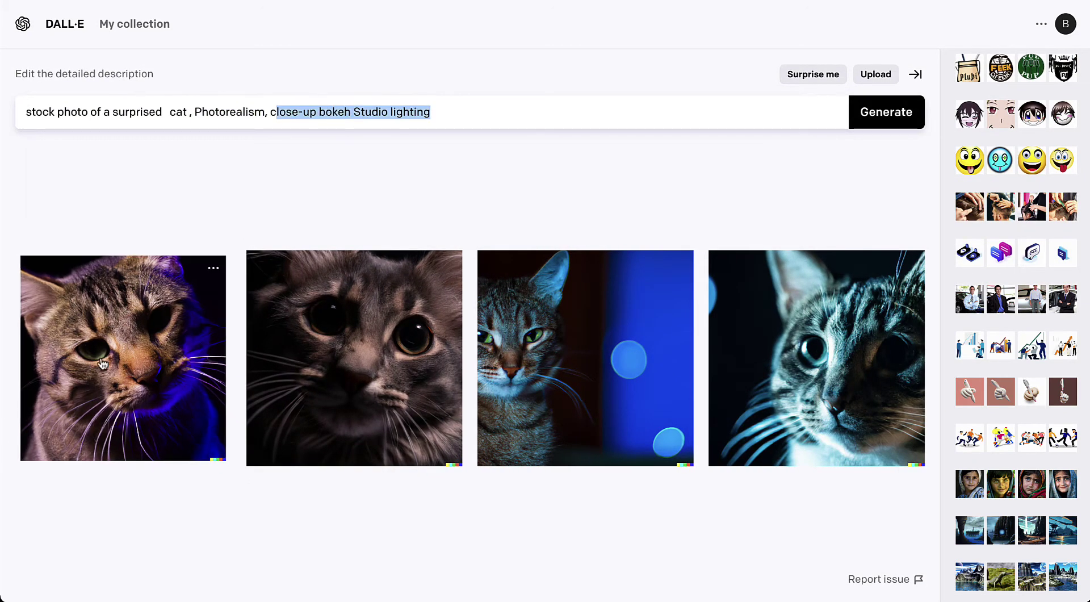
pyautogui.click(835, 328)
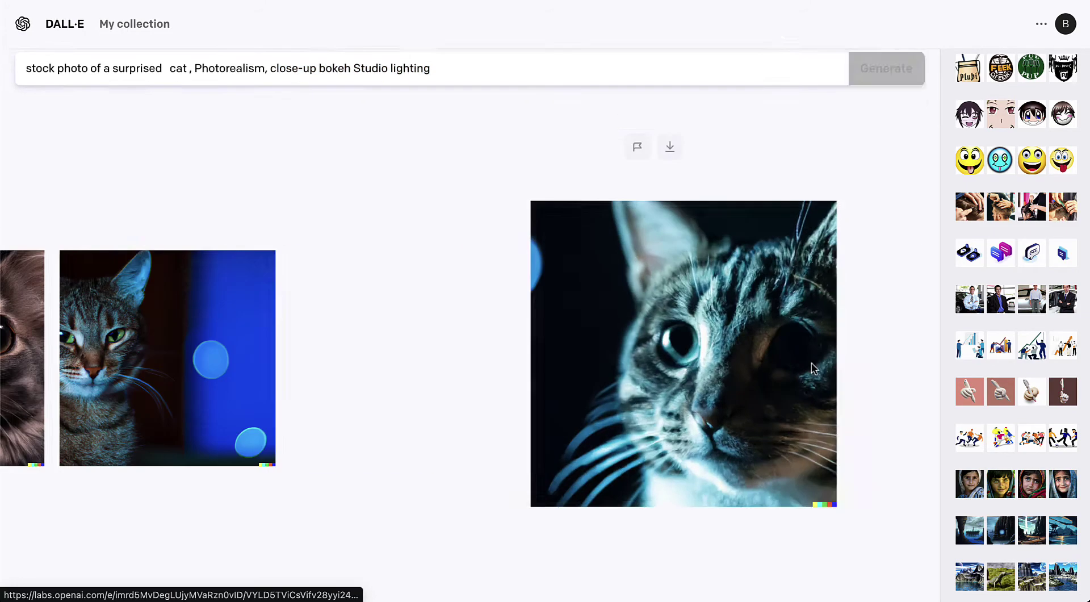
pyautogui.click(52, 84)
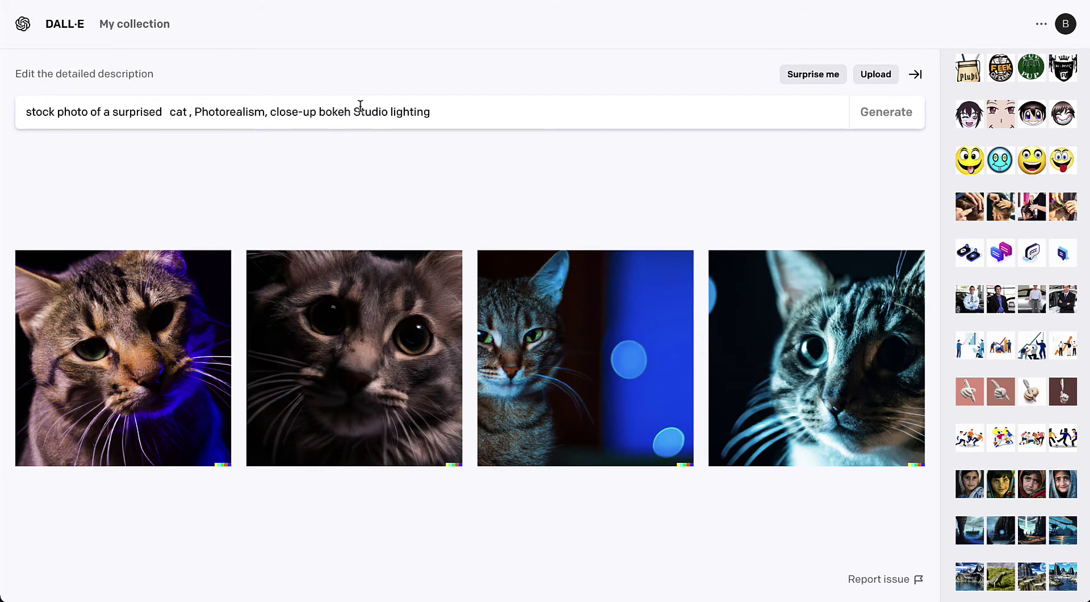
# Review the Studio lighting and bokeh terms and view the third and fourth cat images enlarged, returning to the results
pyautogui.moveTo(353, 111); pyautogui.dragTo(433, 113)
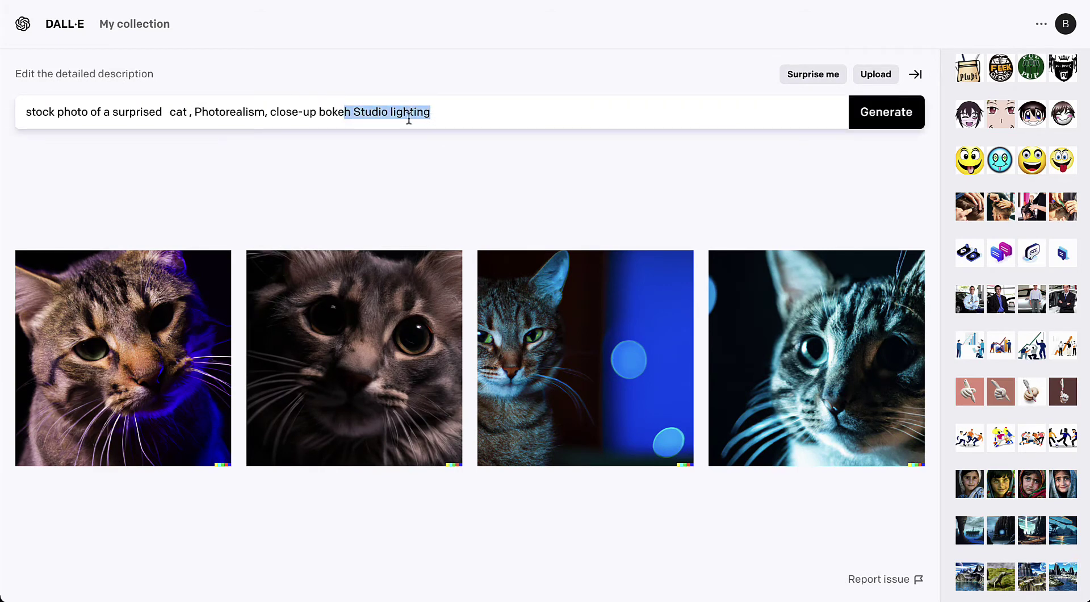
pyautogui.doubleClick(334, 116)
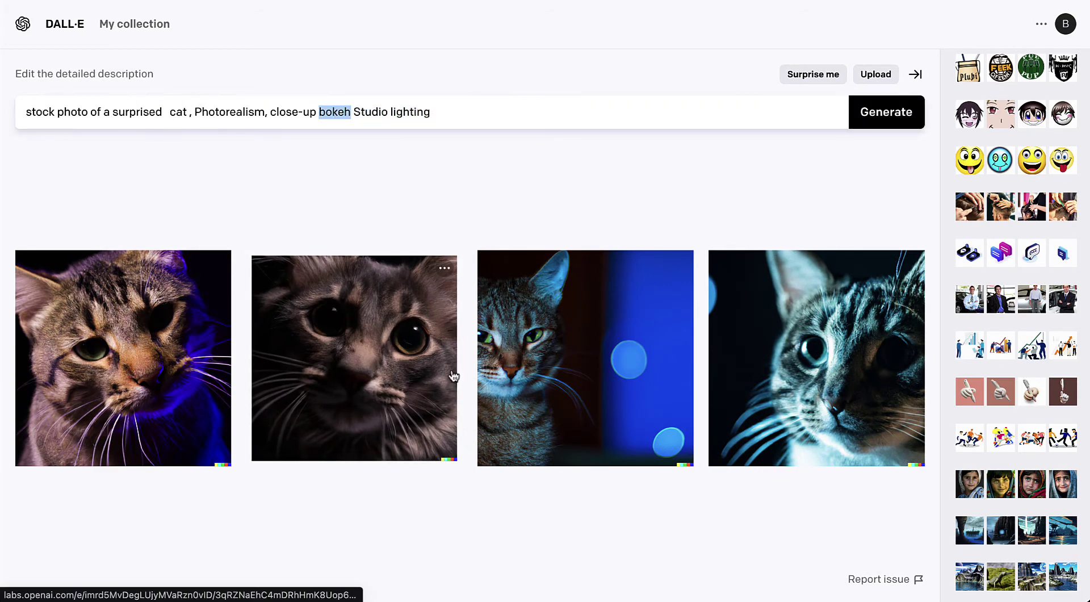
pyautogui.click(542, 352)
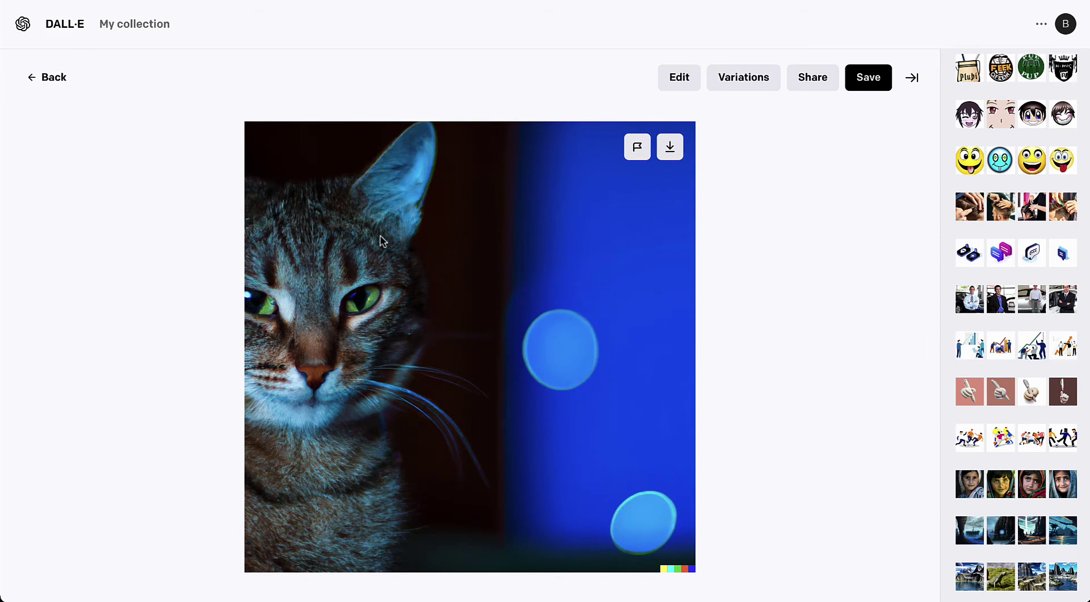
pyautogui.click(51, 80)
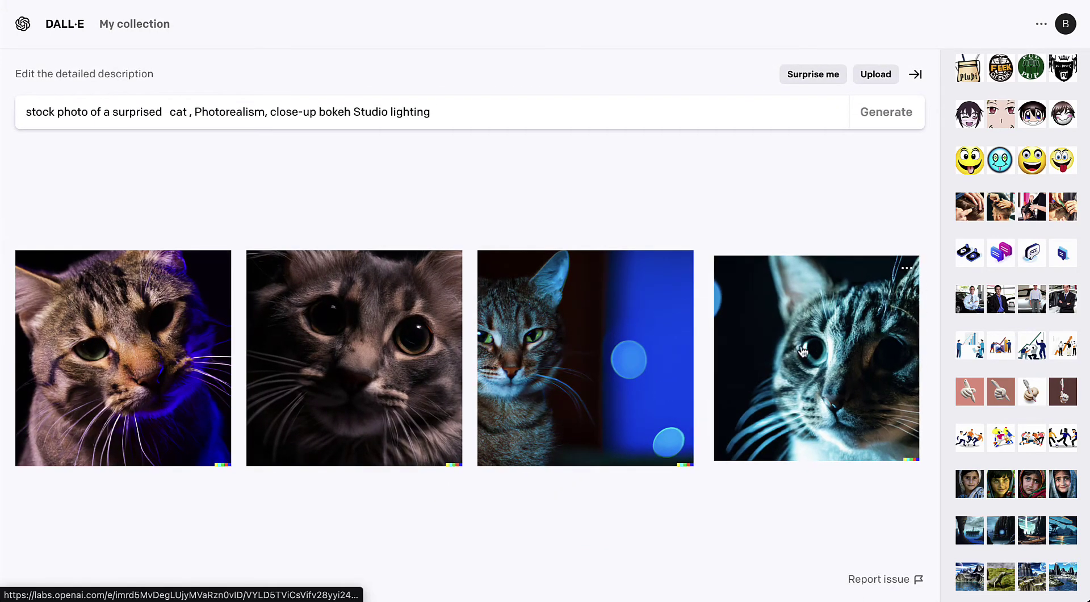
pyautogui.click(872, 352)
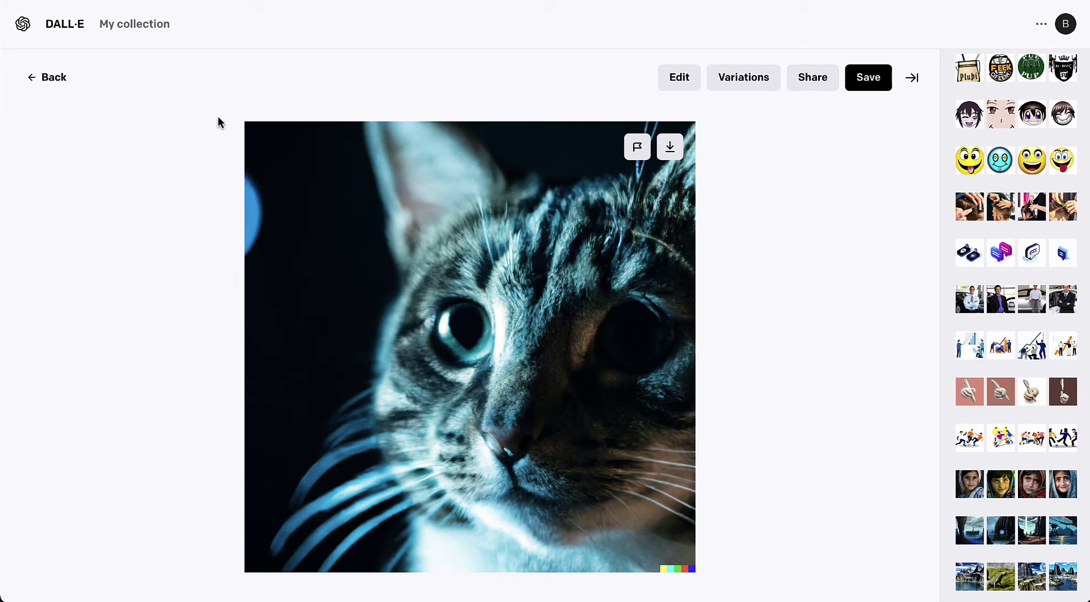
pyautogui.click(34, 76)
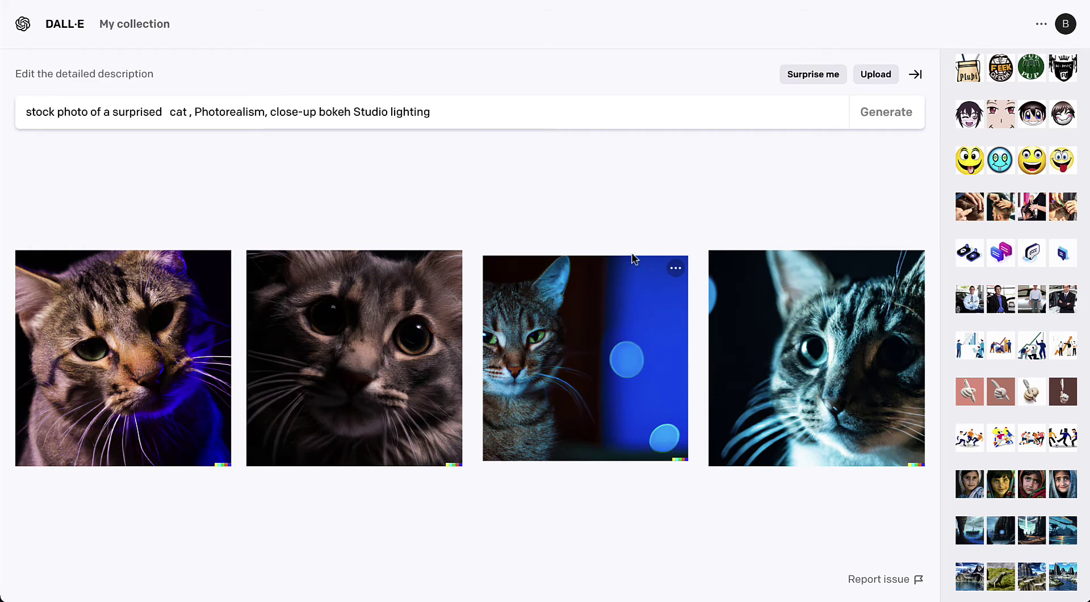
# Search the web for "dall e waiting list", open the DALL·E waitlist page and review its sign-up form
pyautogui.hotkey('ctrl', 't')
pyautogui.write('dall e waiting list')
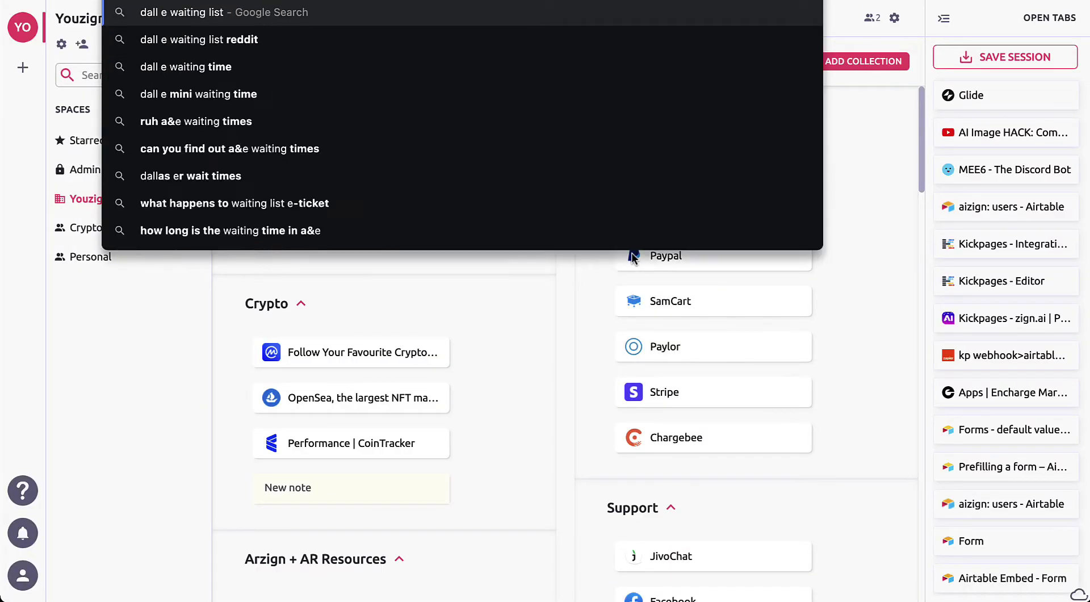
pyautogui.press('Return')
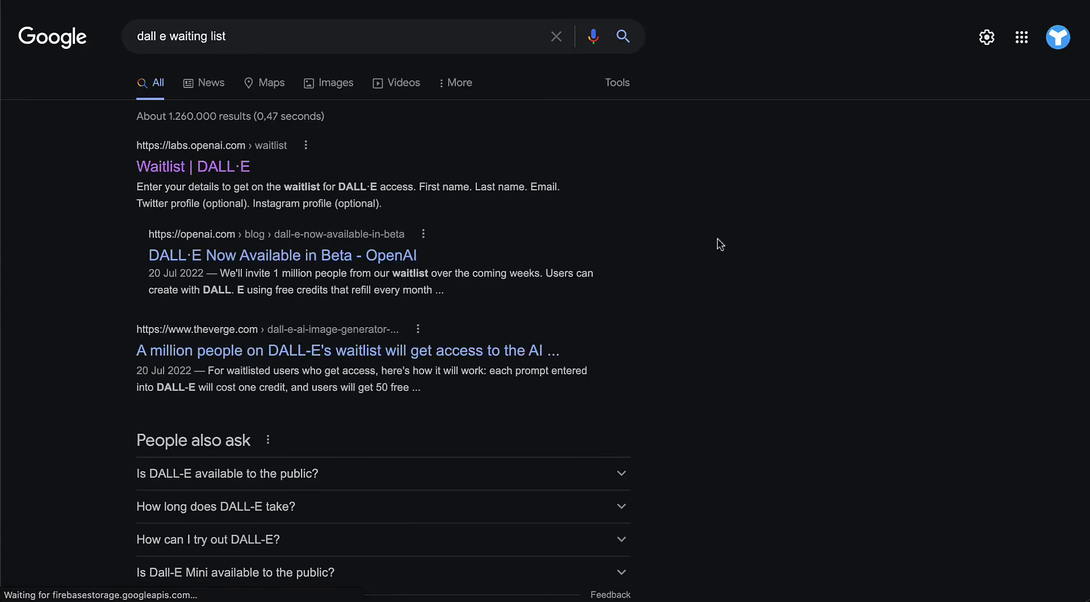
pyautogui.click(171, 170)
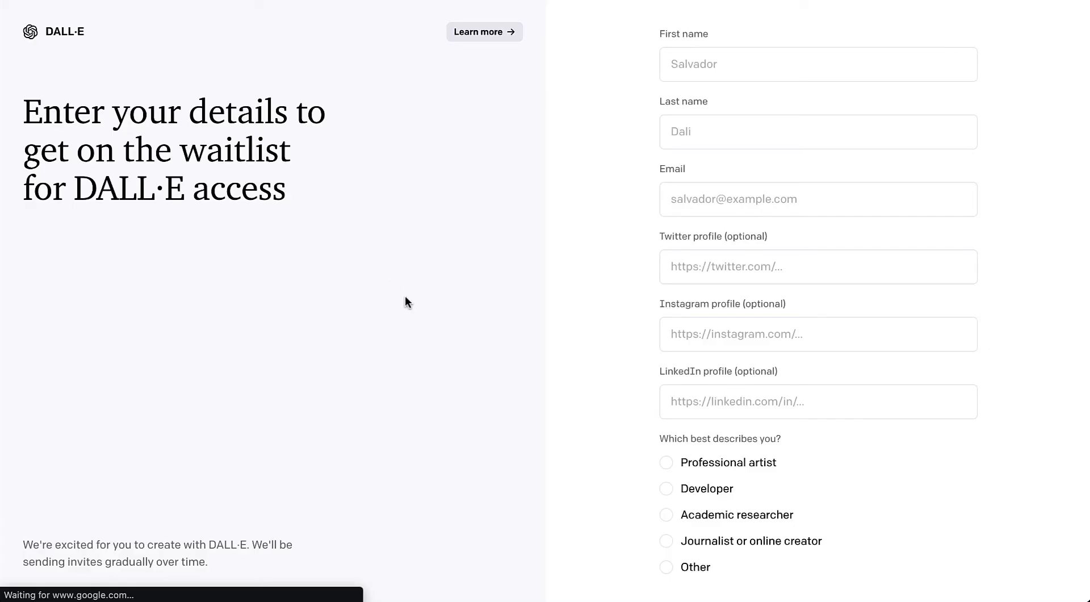
pyautogui.scroll(-2, 760, 399)
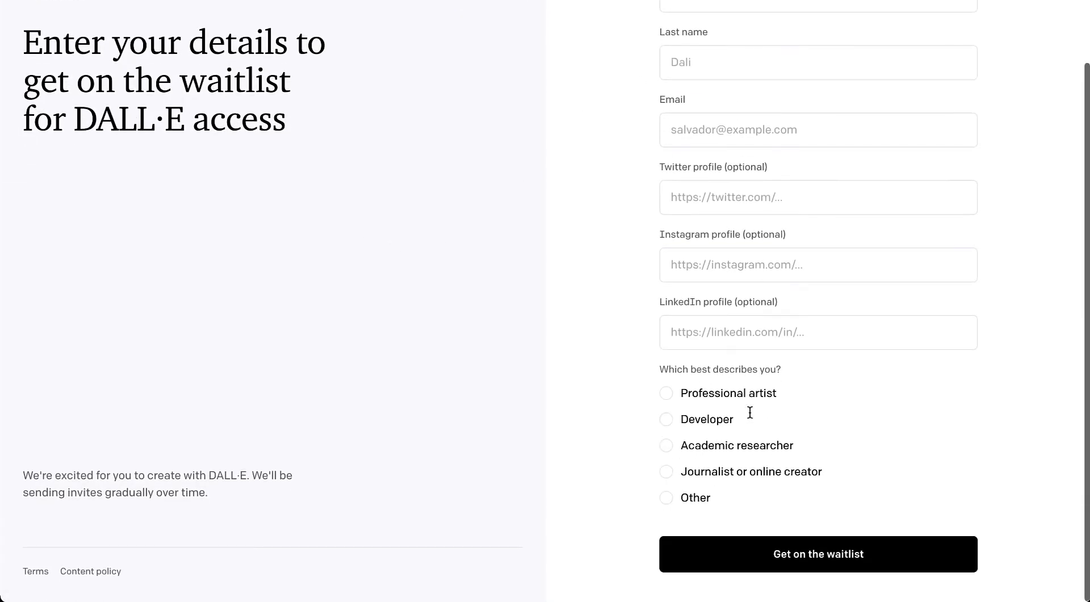
pyautogui.scroll(2, 749, 410)
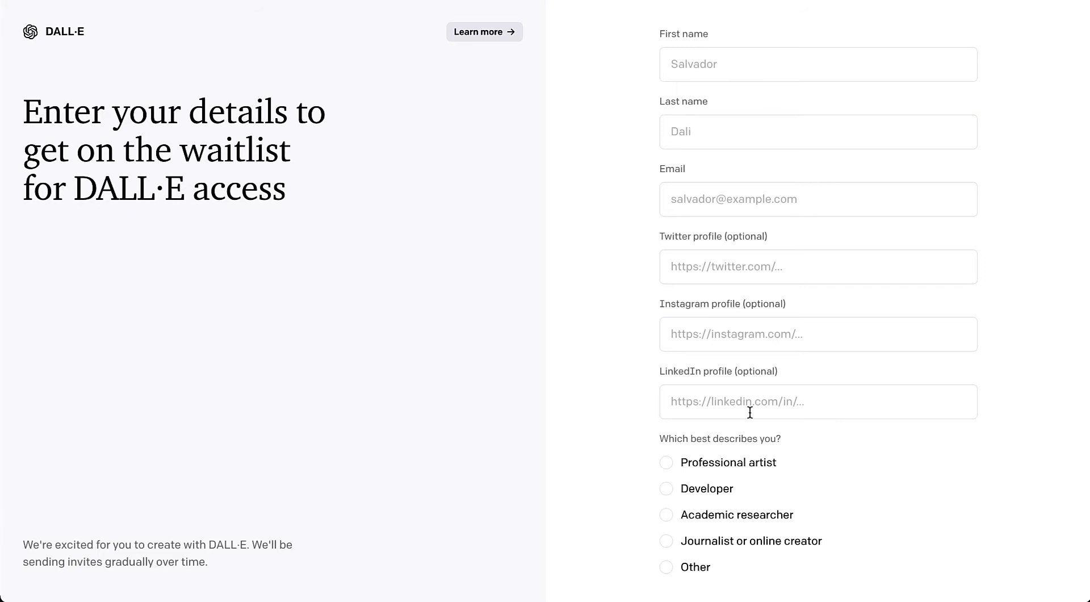
pyautogui.scroll(-2, 802, 510)
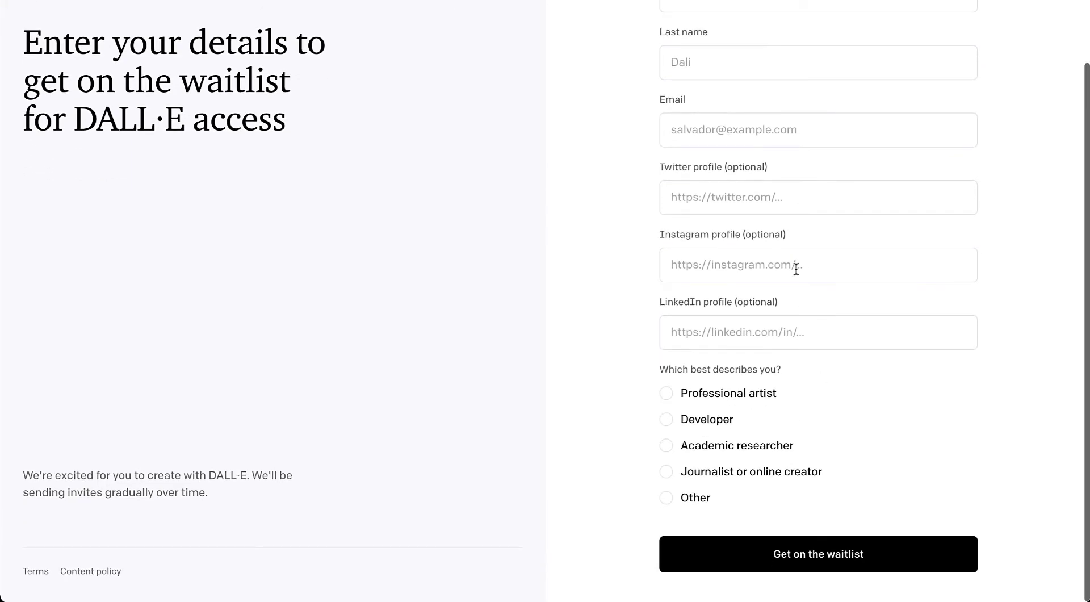
pyautogui.scroll(2, 822, 248)
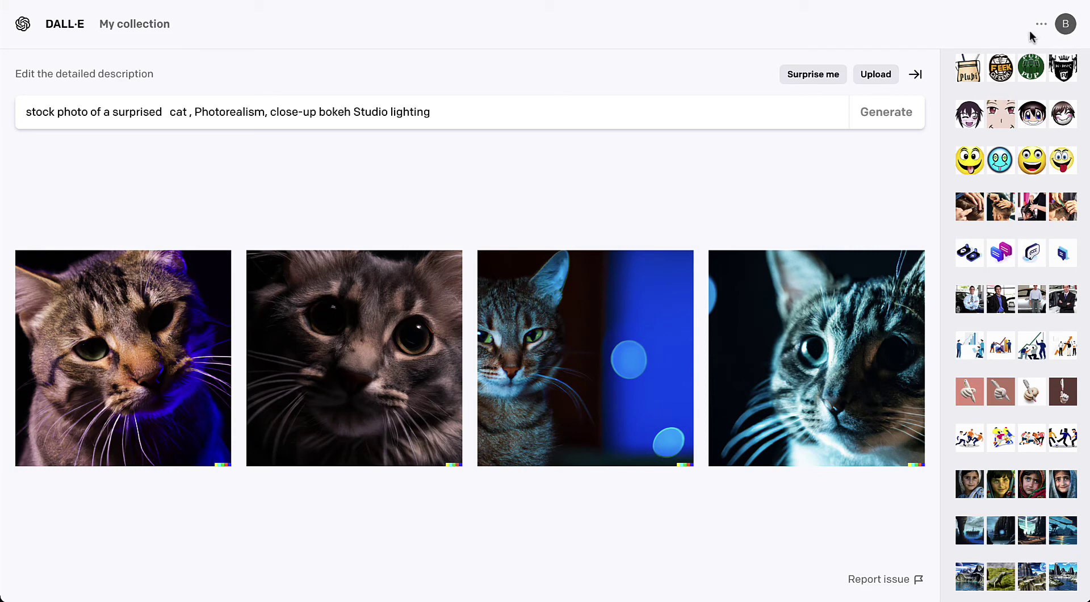
# Return to the DALL·E results, open the credit purchase dialog and examine the credit amount and price of one pack
pyautogui.click(644, 112)
pyautogui.hotkey('ctrl', 'a')
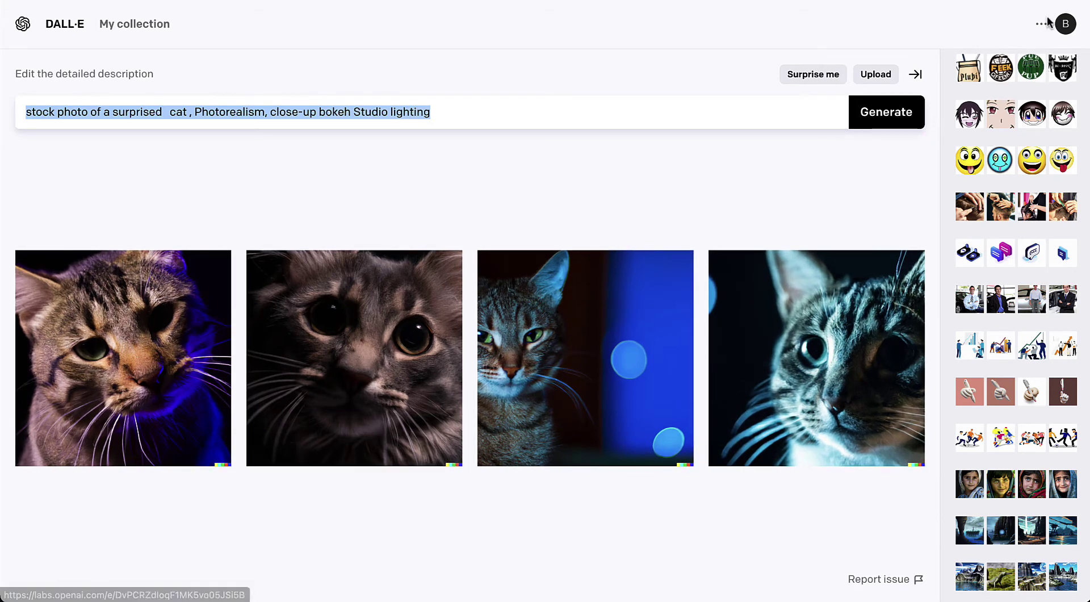
pyautogui.click(1065, 24)
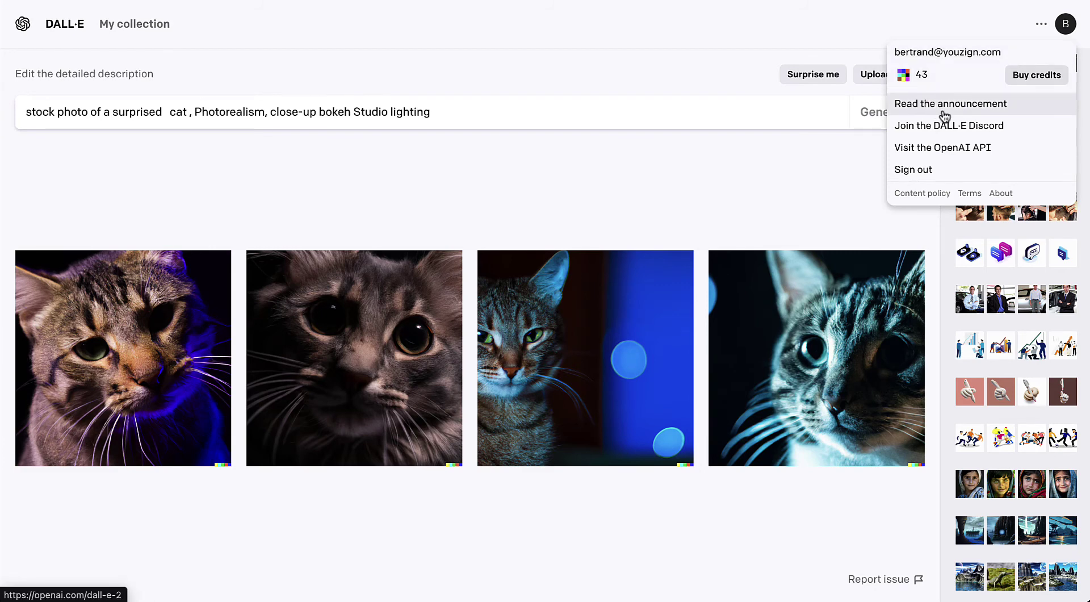
pyautogui.click(1034, 82)
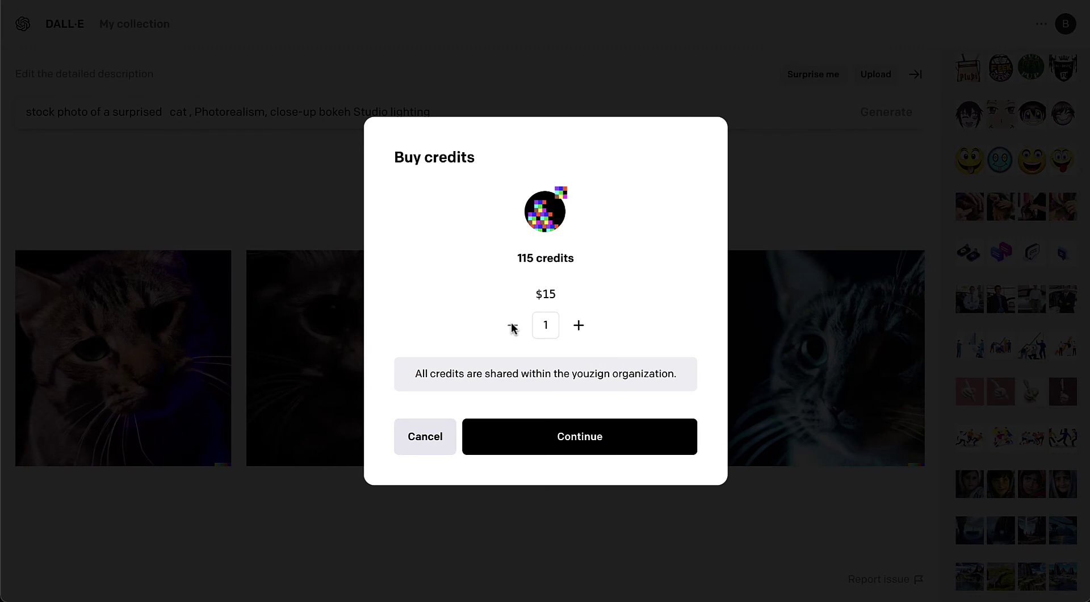
pyautogui.moveTo(514, 260); pyautogui.dragTo(577, 263)
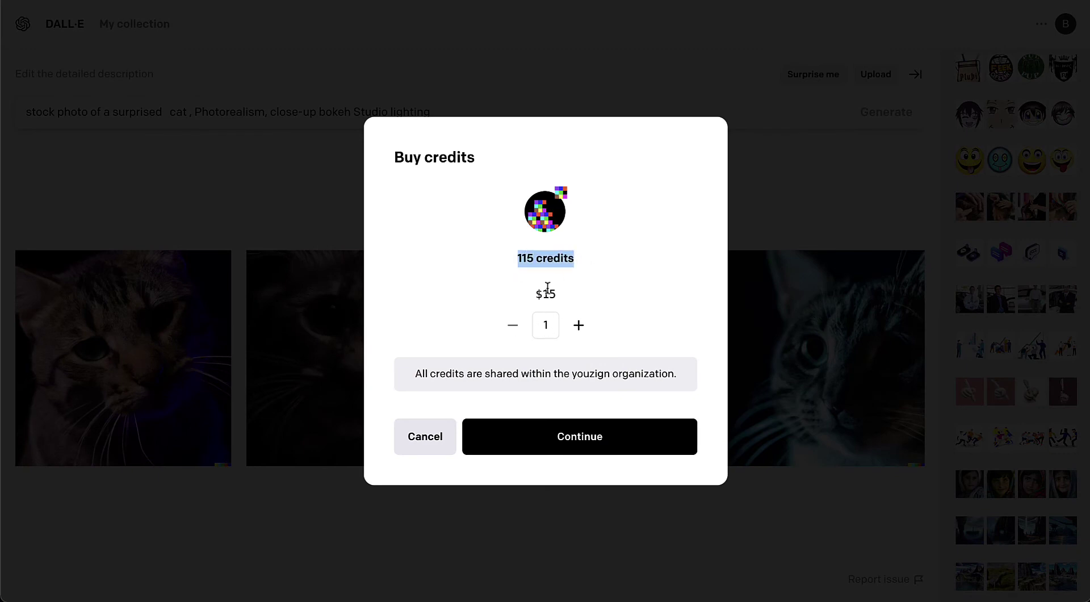
pyautogui.moveTo(531, 295); pyautogui.dragTo(564, 299)
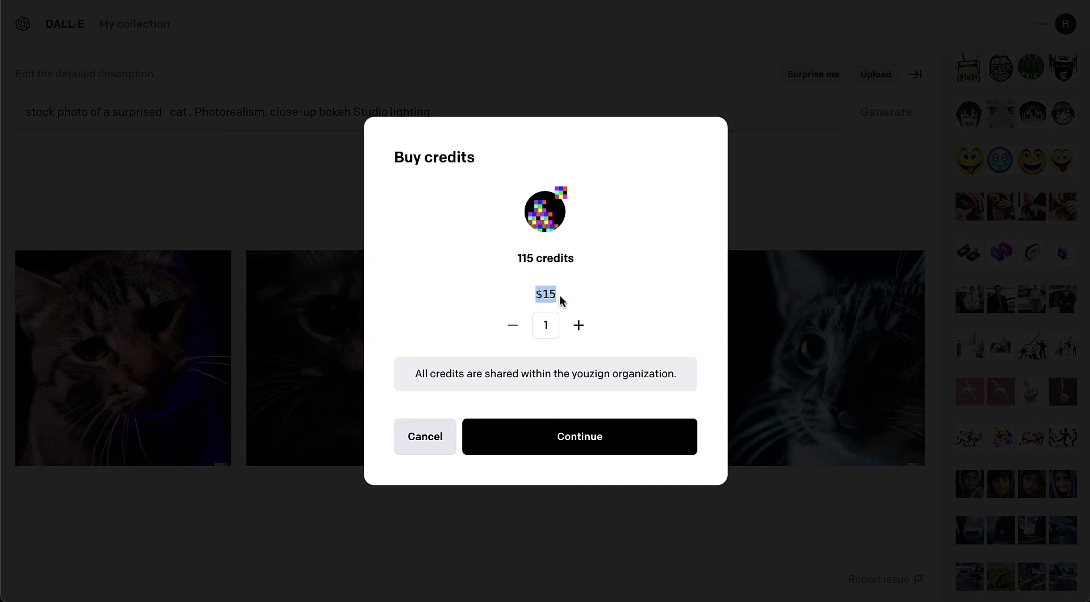
# Try a credit pack quantity of 4, set it back to 1, and close the purchase dialog without buying
pyautogui.click(577, 326)
pyautogui.click(577, 327)
pyautogui.click(577, 327)
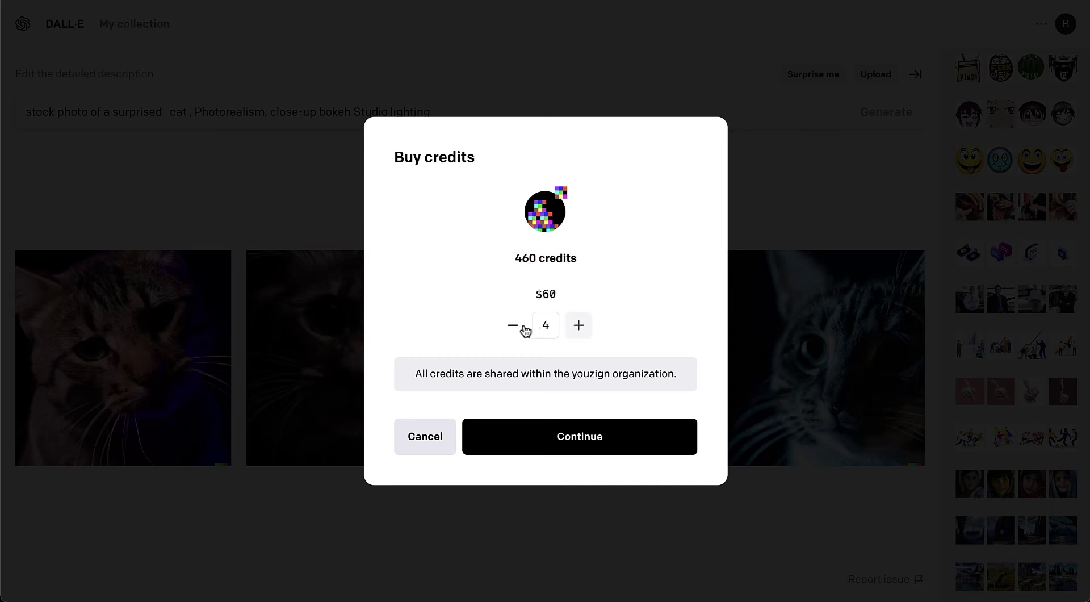
pyautogui.click(513, 328)
pyautogui.click(513, 327)
pyautogui.click(513, 327)
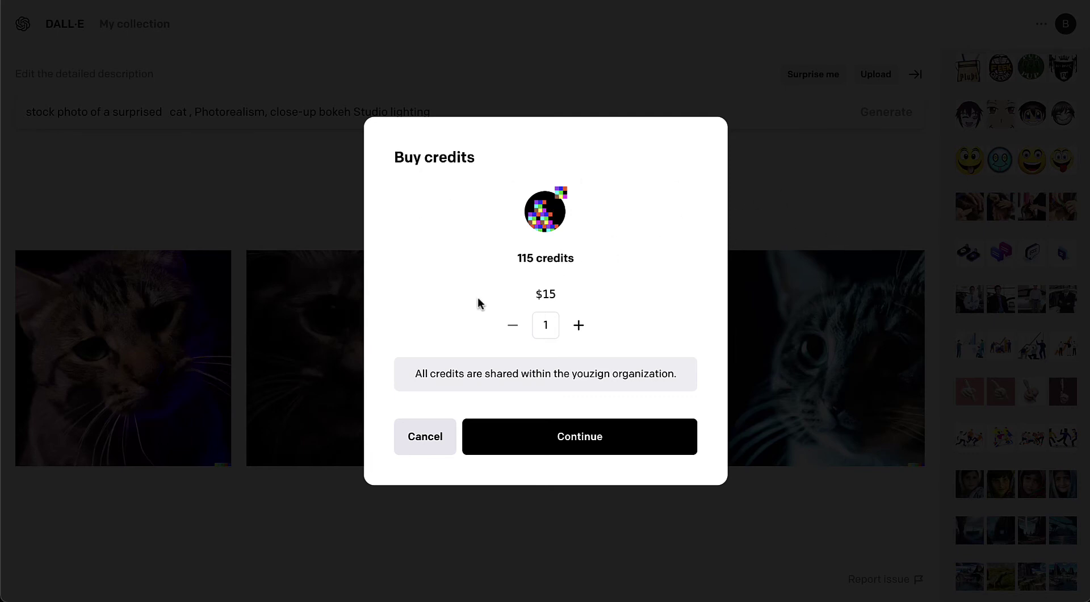
pyautogui.click(757, 211)
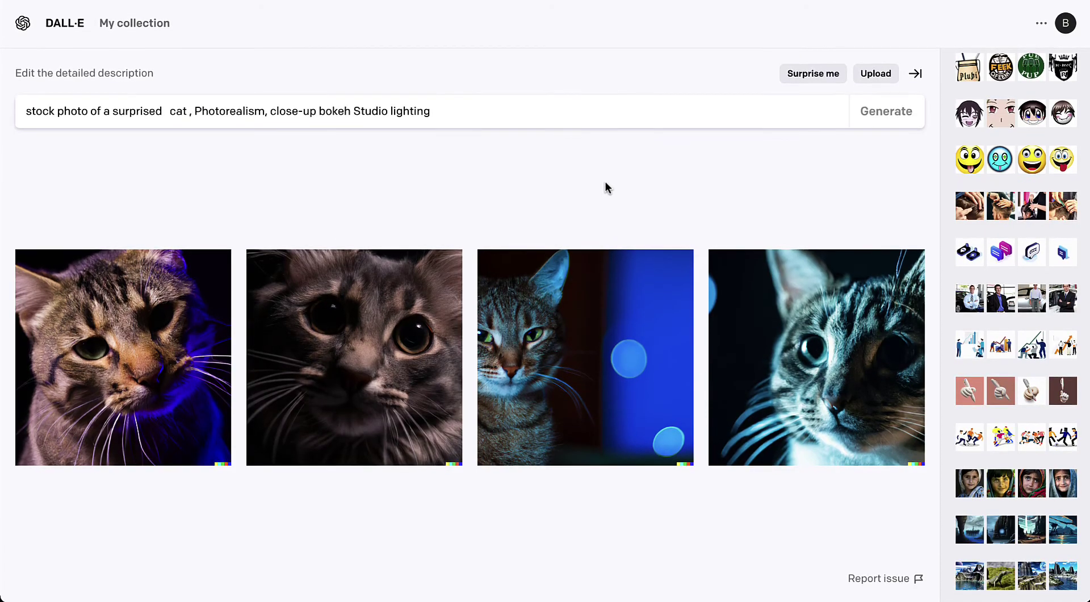
# Open the past results for "portrait smiling black woman, bright background color, midshot" and for the barber's hands working on a customer's hair
pyautogui.scroll(15, 1018, 224)
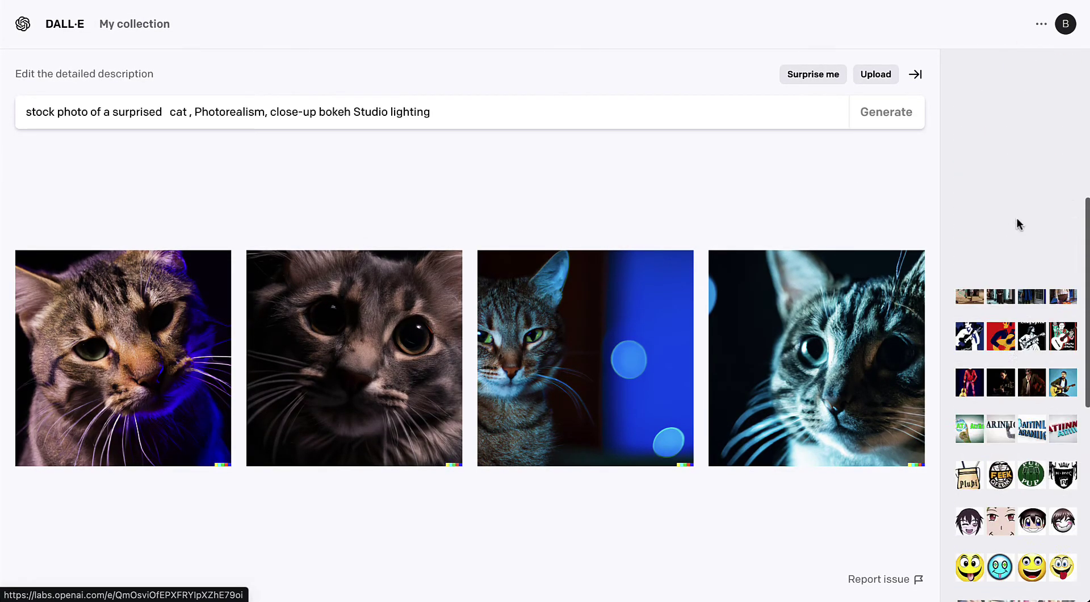
pyautogui.click(990, 249)
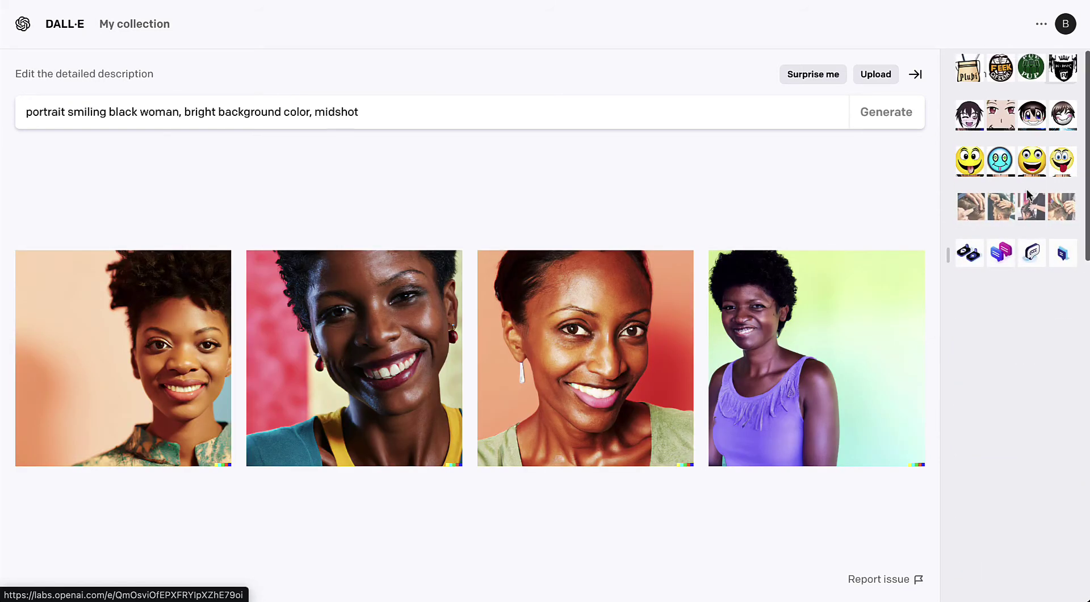
pyautogui.scroll(-2, 1028, 195)
pyautogui.scroll(-1, 1028, 194)
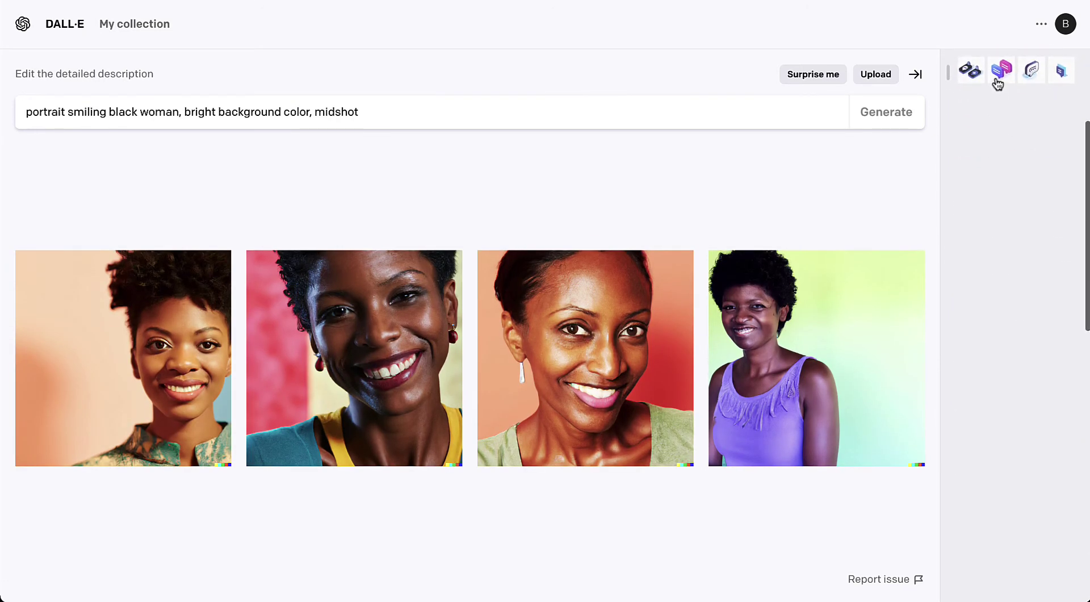
pyautogui.scroll(2, 999, 86)
pyautogui.click(1000, 120)
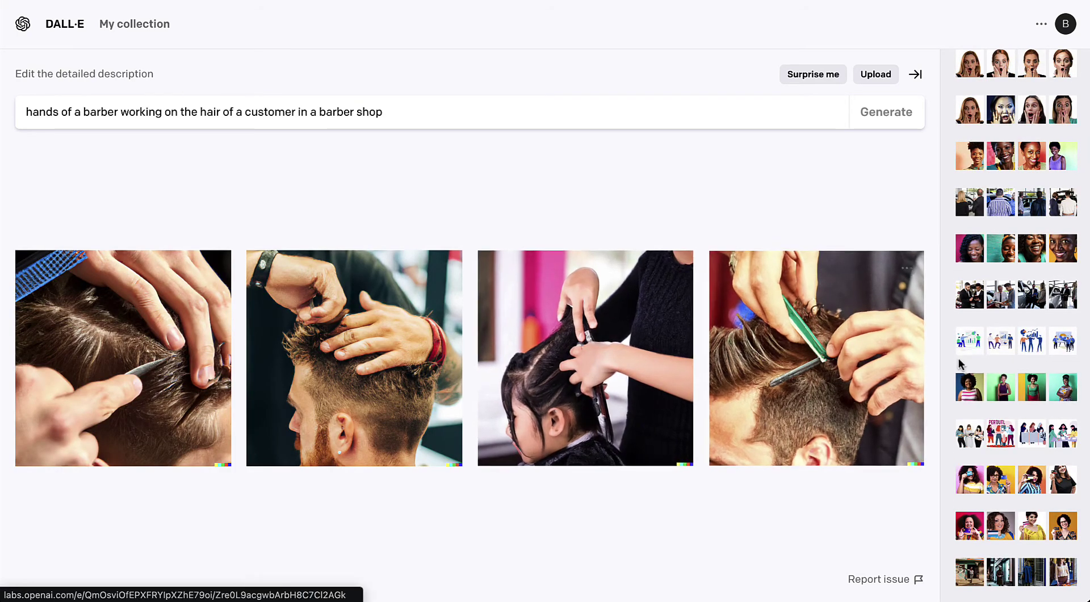
# Open the past close-up smiling woman portraits and the men working on a chart, highlighting "corporate memphis" in the chart prompt
pyautogui.click(990, 248)
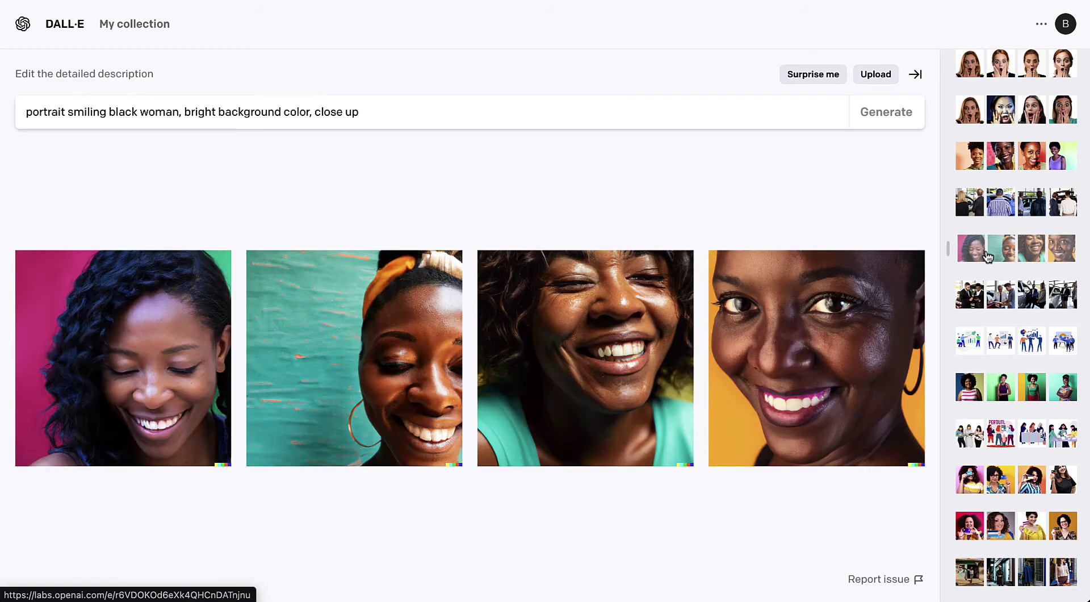
pyautogui.scroll(-2, 1016, 341)
pyautogui.scroll(-1, 1020, 398)
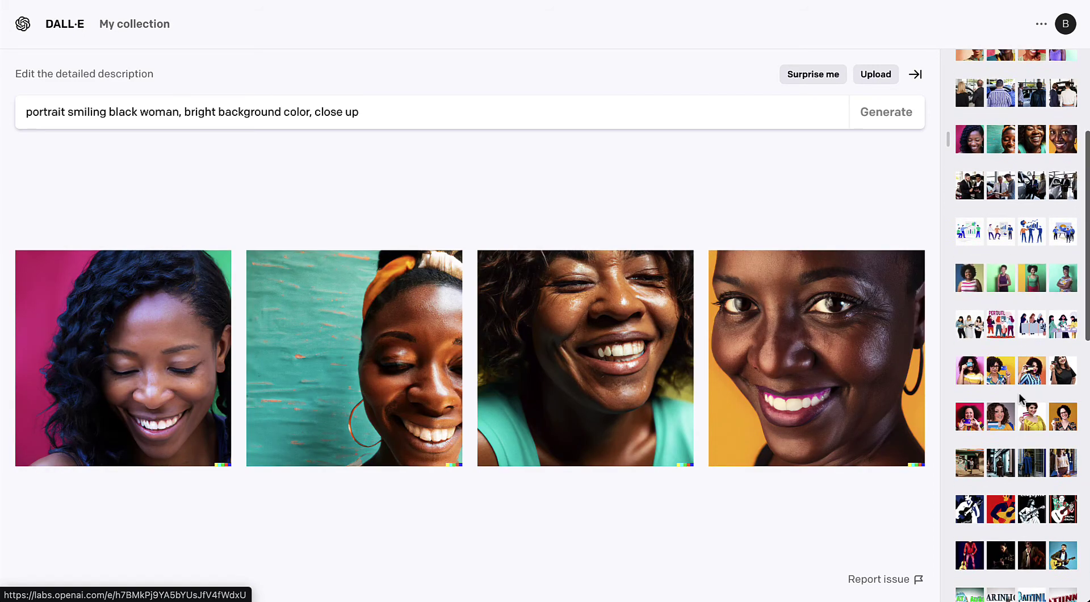
pyautogui.click(991, 244)
pyautogui.scroll(-1, 1004, 370)
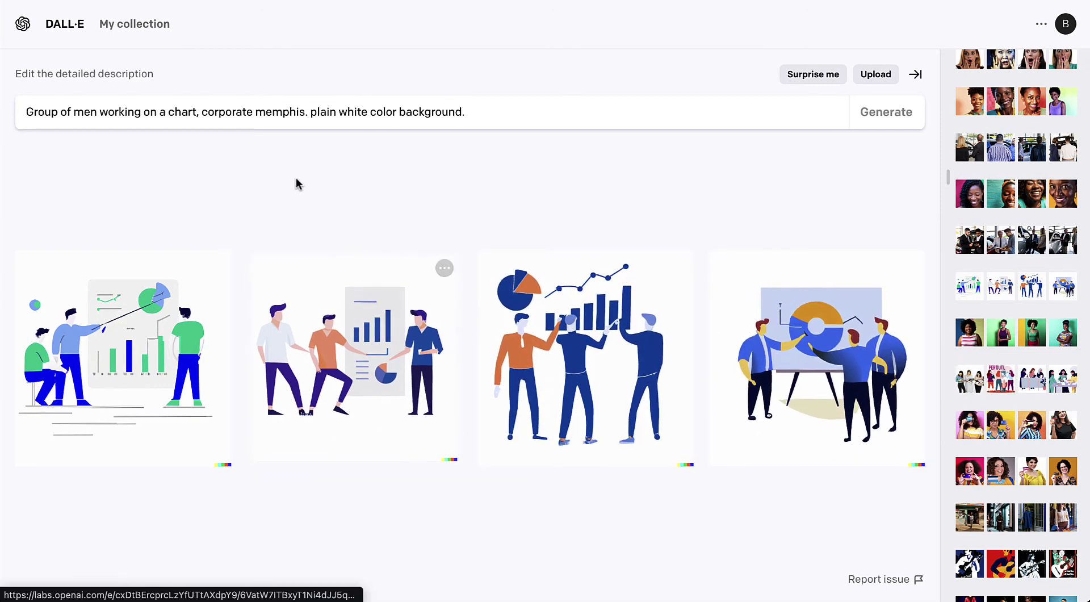
pyautogui.moveTo(203, 110); pyautogui.dragTo(305, 112)
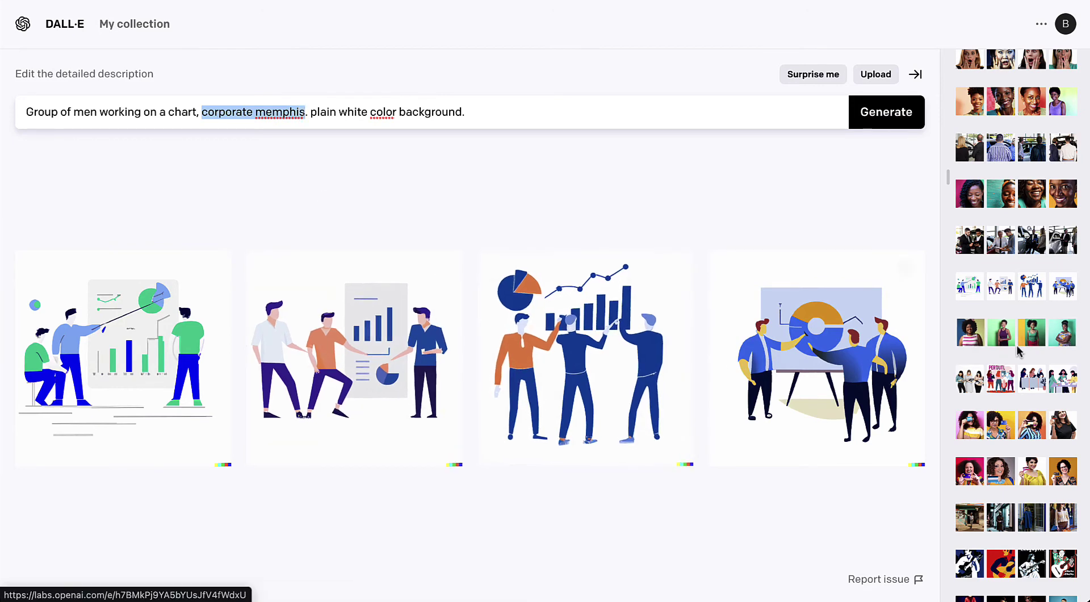
# View the earlier illustrations of a group of women managing their billing and the stock photos of a car dealer
pyautogui.scroll(-2, 1043, 374)
pyautogui.click(971, 194)
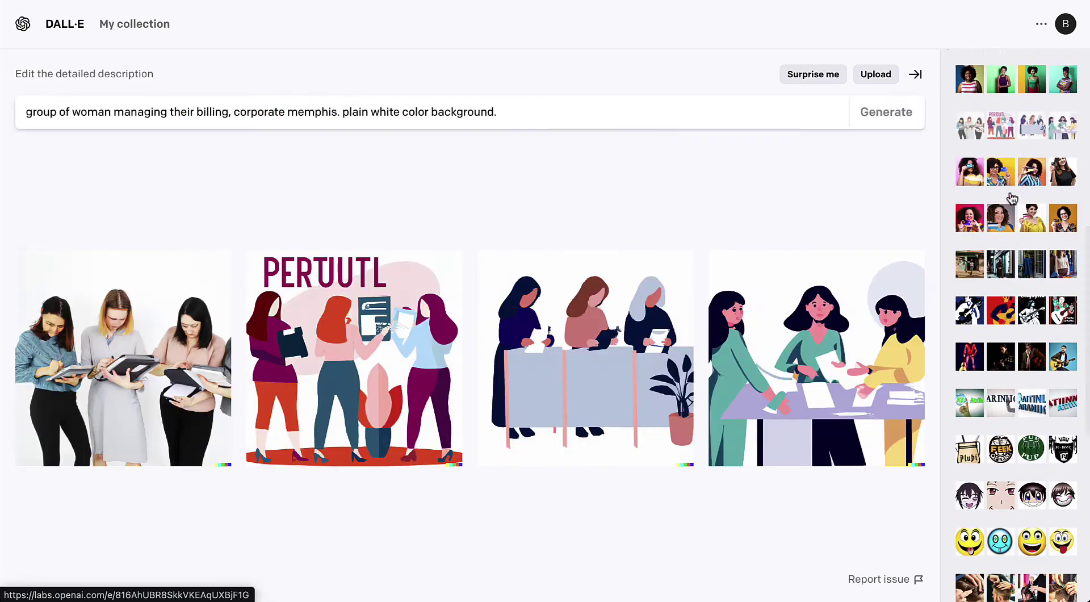
pyautogui.scroll(-2, 1004, 362)
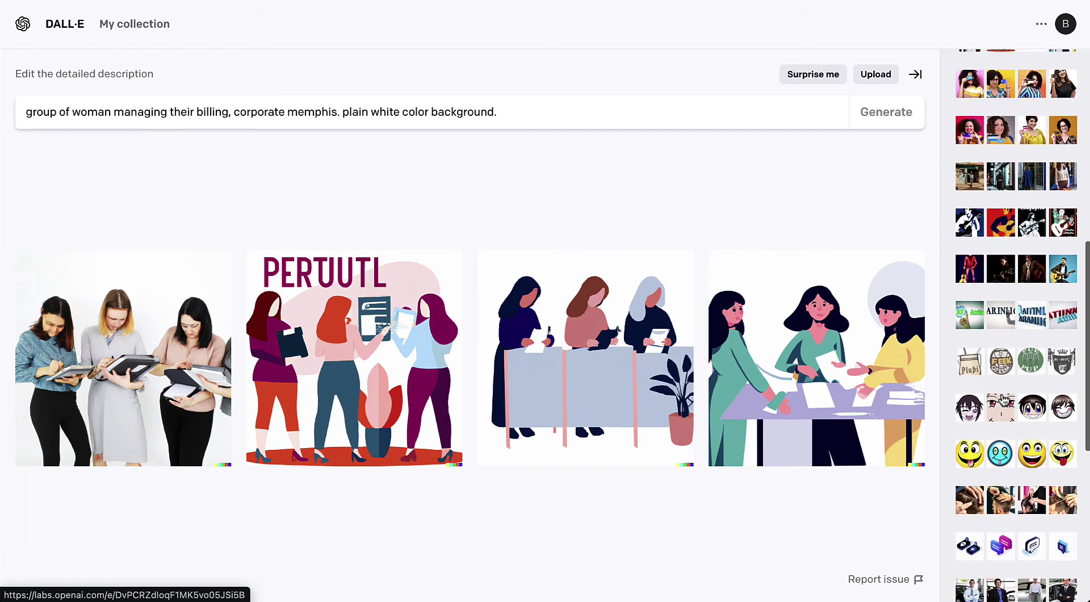
pyautogui.scroll(-5, 1004, 362)
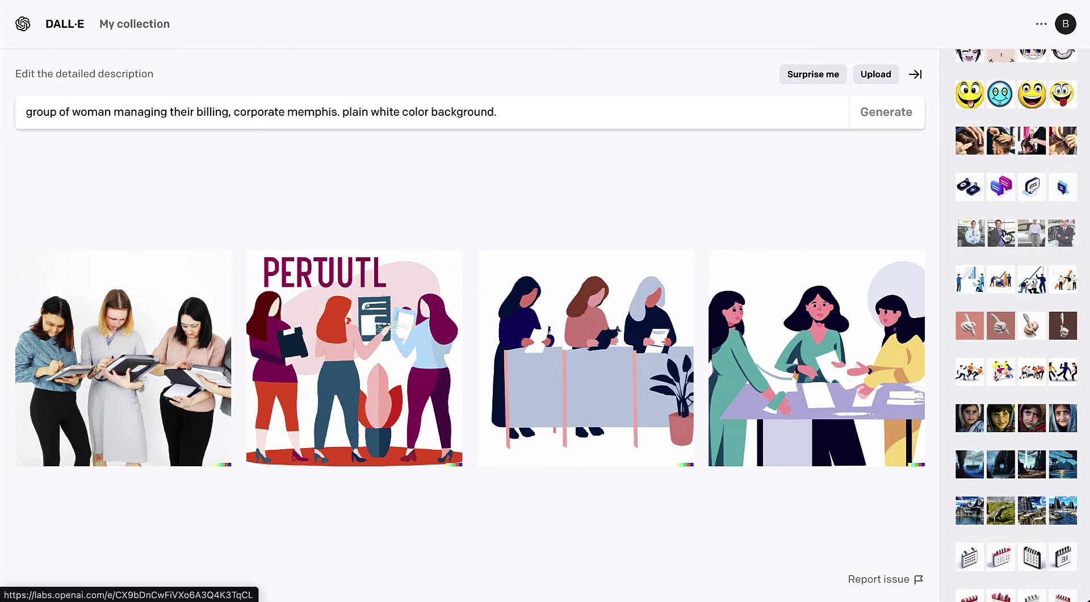
pyautogui.click(1000, 232)
# Open the past isometric 3D calendar icons in red and white and browse the older generations in the history
pyautogui.scroll(-4, 999, 422)
pyautogui.scroll(-3, 998, 423)
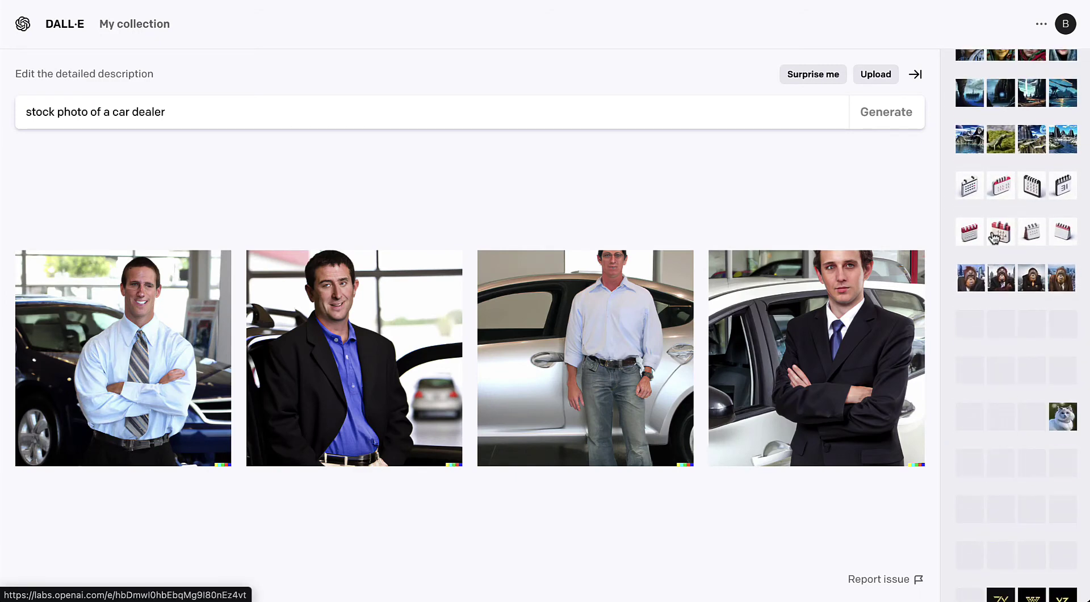
pyautogui.click(1000, 231)
pyautogui.scroll(-2, 995, 388)
pyautogui.scroll(-6, 995, 388)
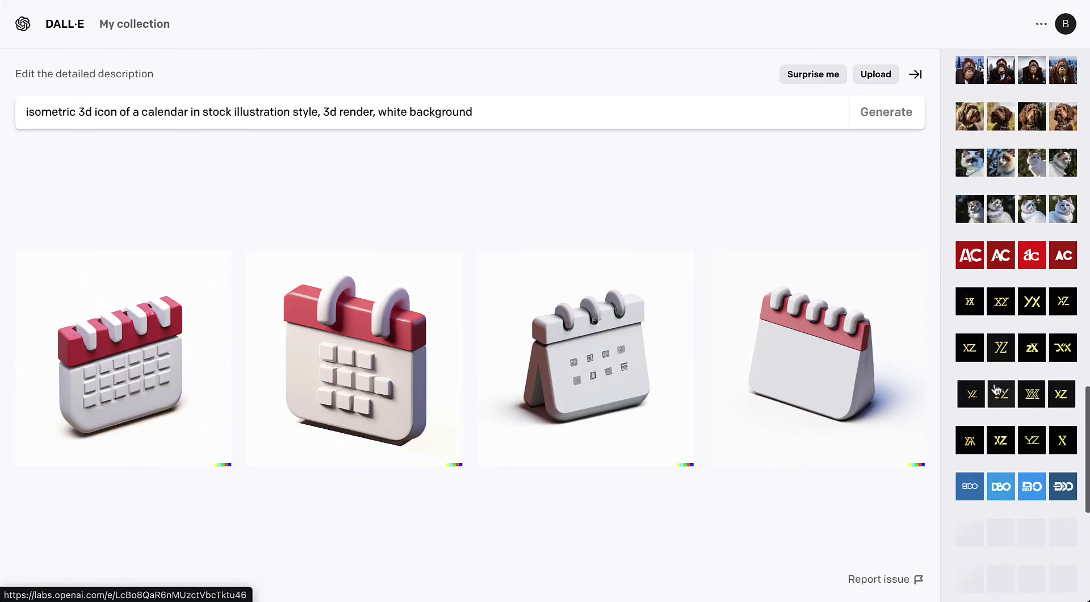
pyautogui.scroll(-3, 994, 388)
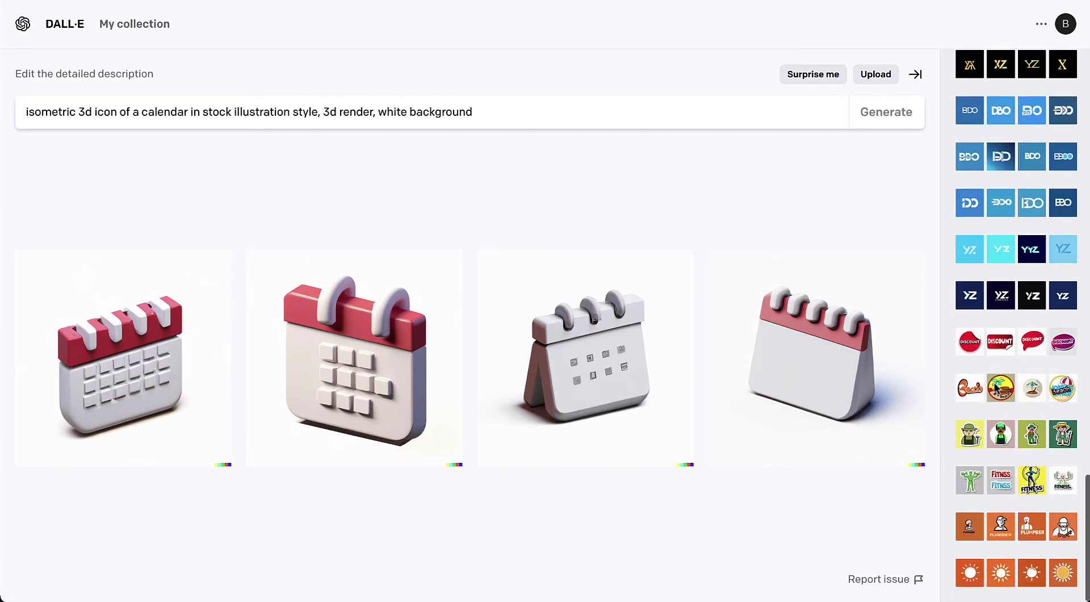
pyautogui.scroll(5, 997, 367)
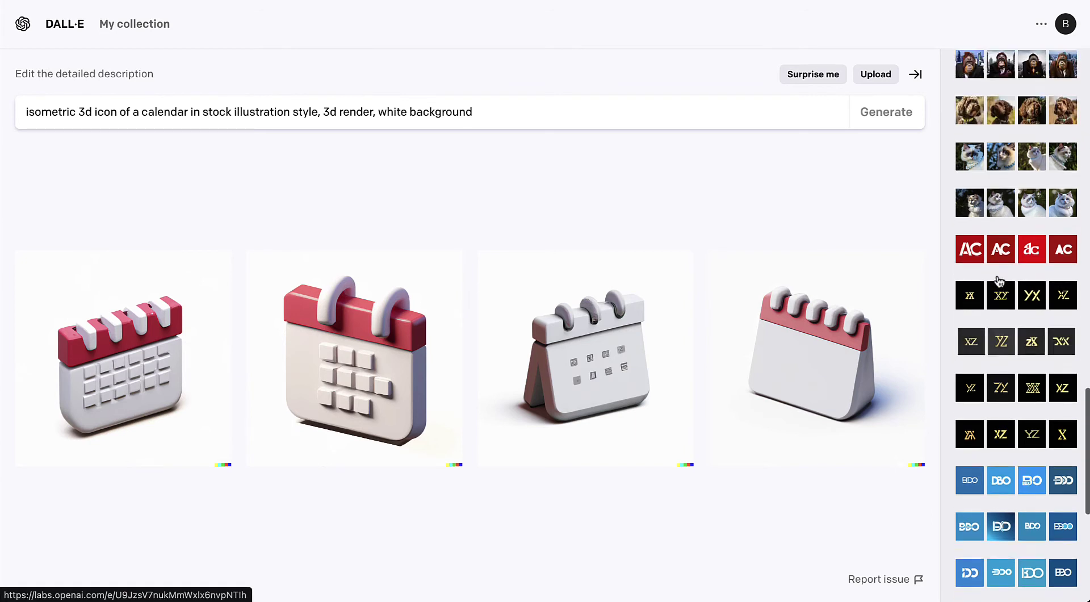
pyautogui.scroll(5, 996, 277)
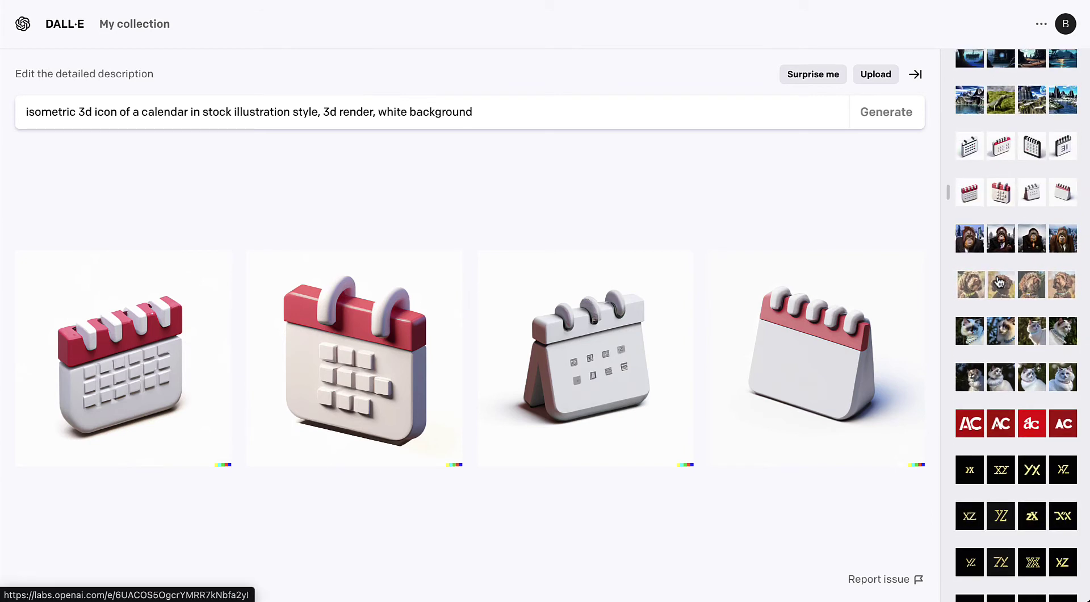
pyautogui.scroll(5, 1000, 282)
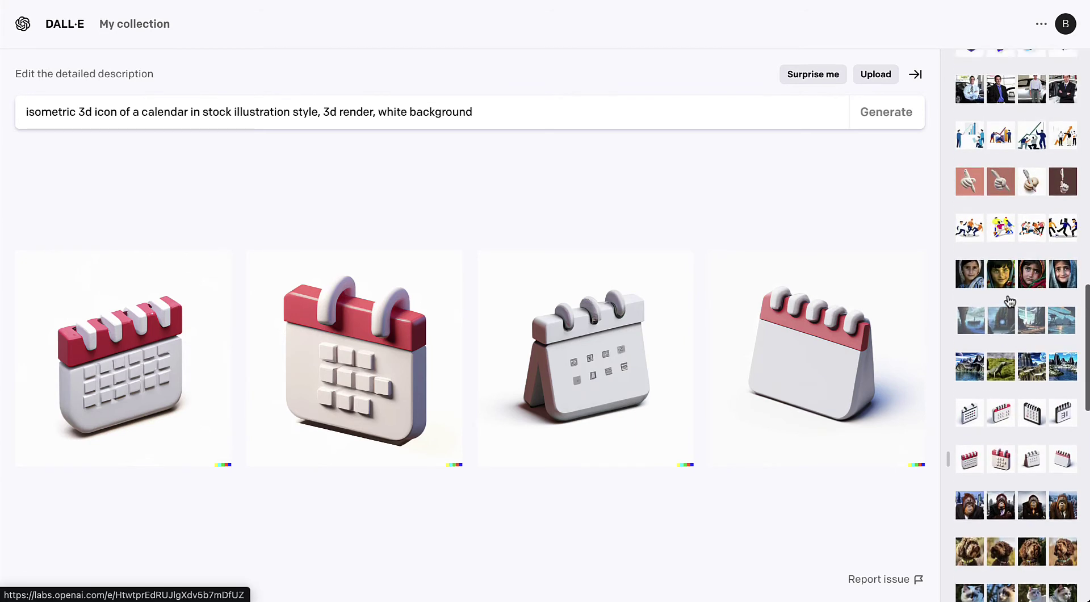
pyautogui.scroll(1, 1008, 300)
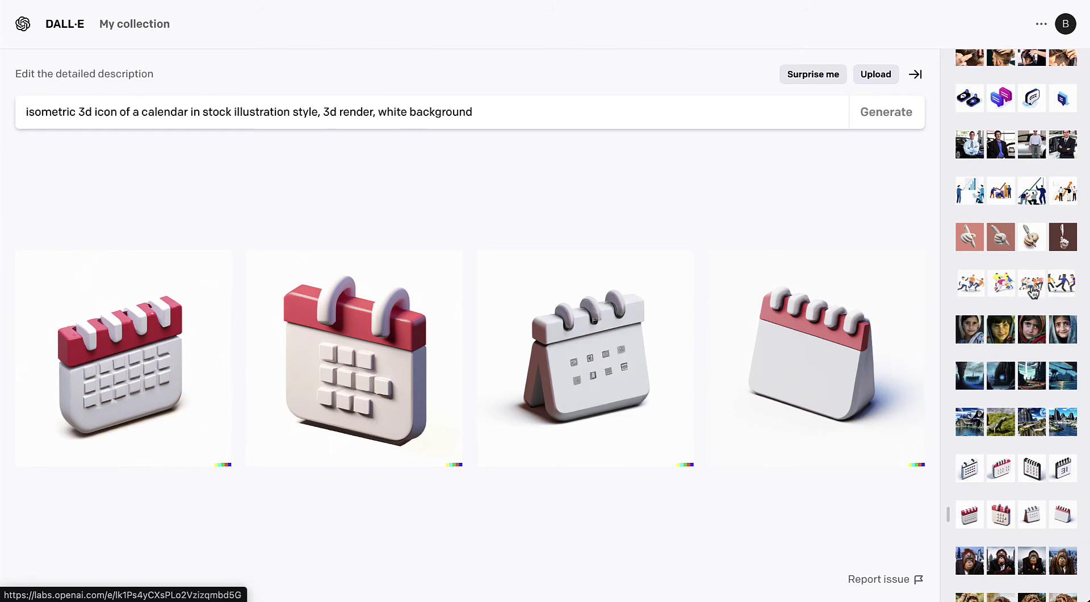
pyautogui.scroll(2, 1016, 369)
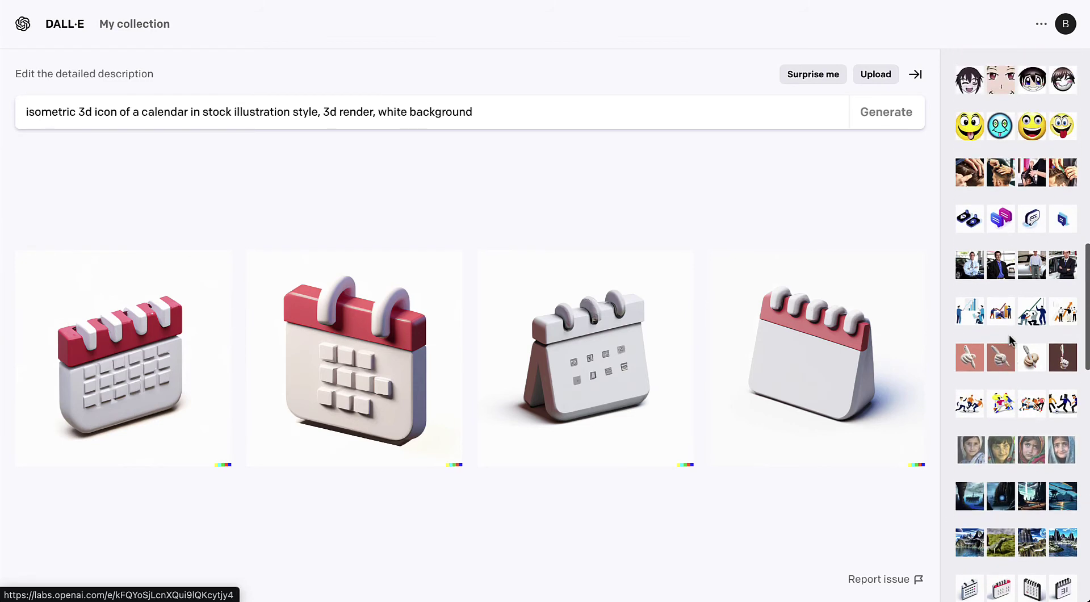
# Open the past results for "portrait of an afghan girl, Steve McCurry" and for the group of men playing football
pyautogui.click(994, 451)
pyautogui.scroll(-3, 1009, 291)
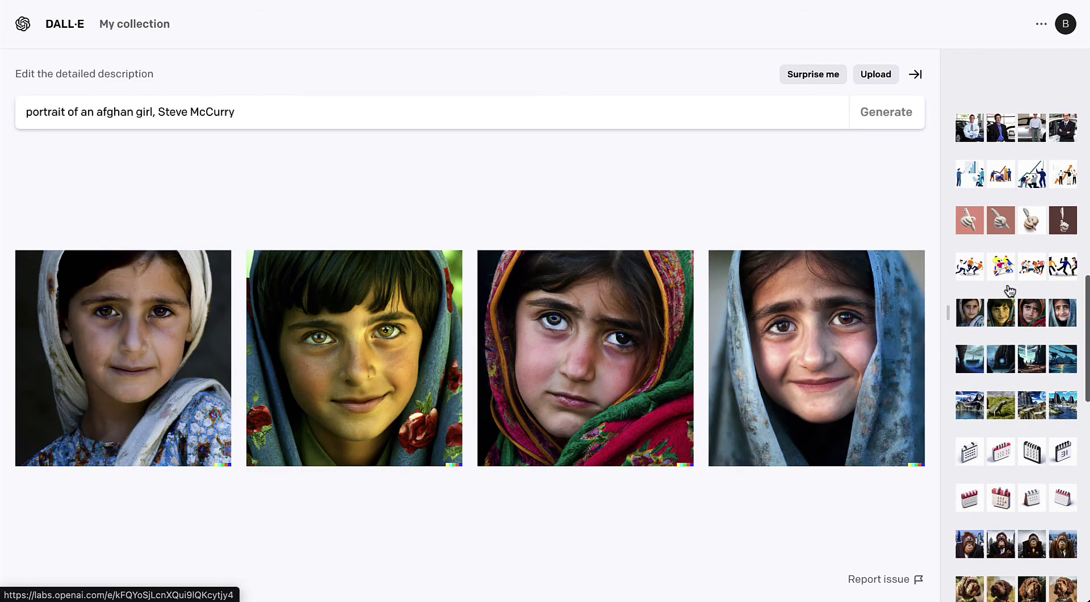
pyautogui.click(1008, 267)
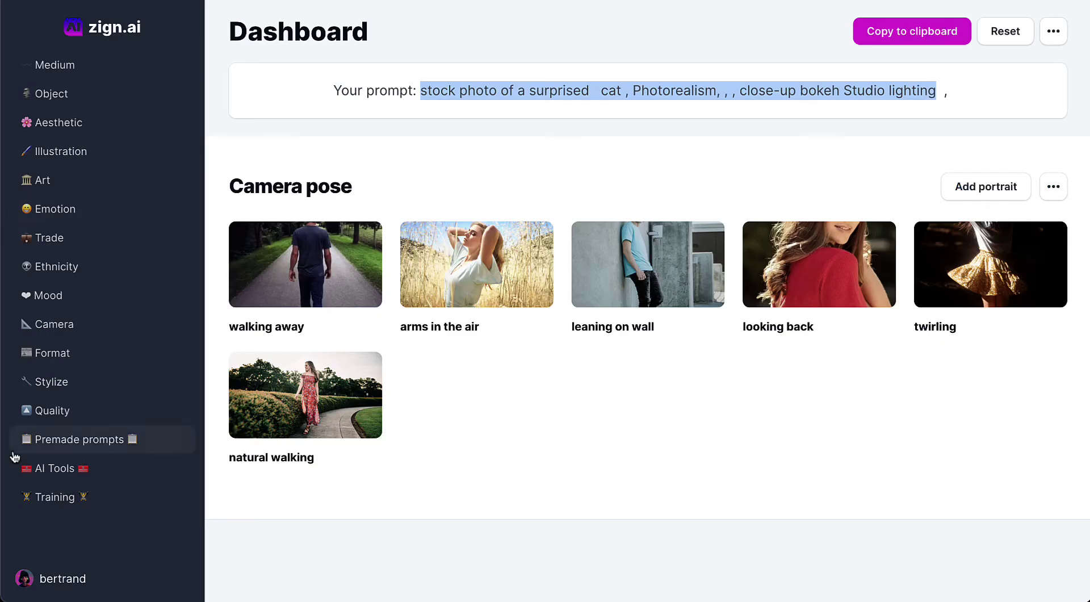
# Switch to zign.ai, browse the premade prompts and copy the Sales page illustrations prompt
pyautogui.click(63, 447)
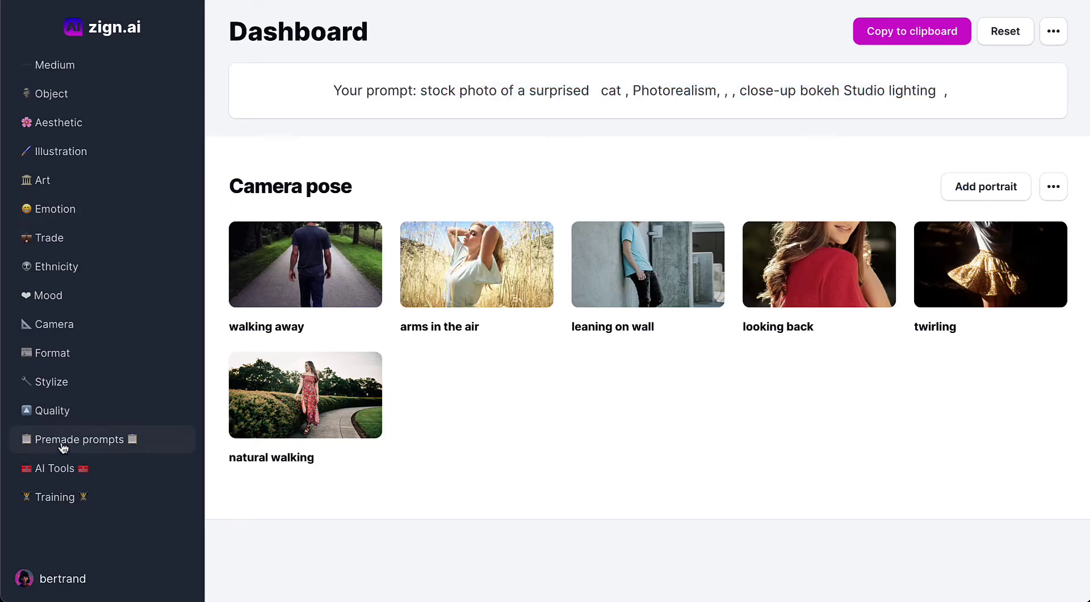
pyautogui.scroll(-3, 625, 430)
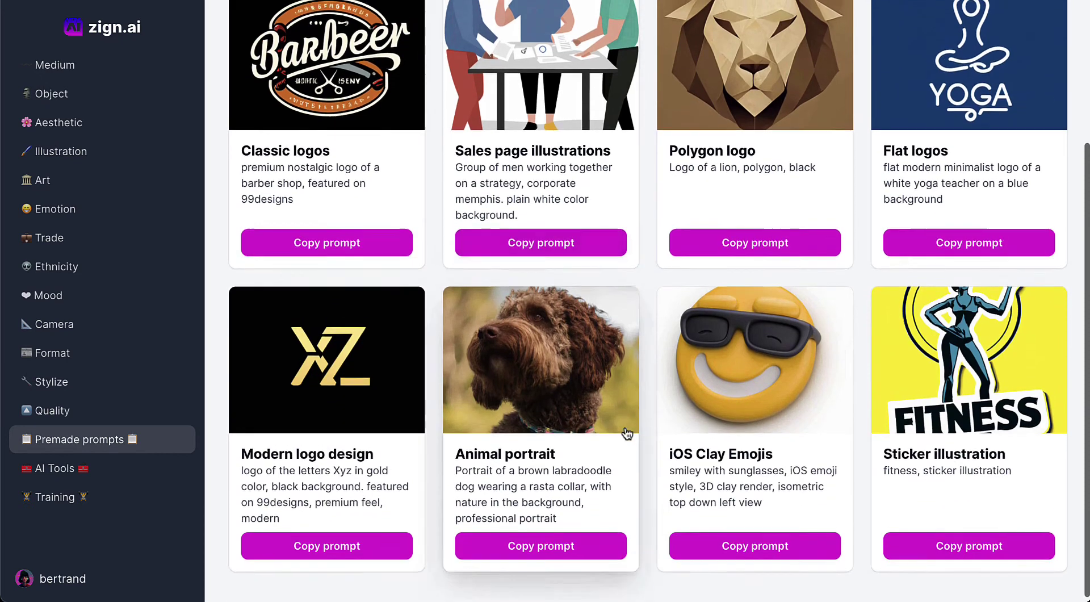
pyautogui.scroll(2, 626, 434)
pyautogui.scroll(-2, 626, 434)
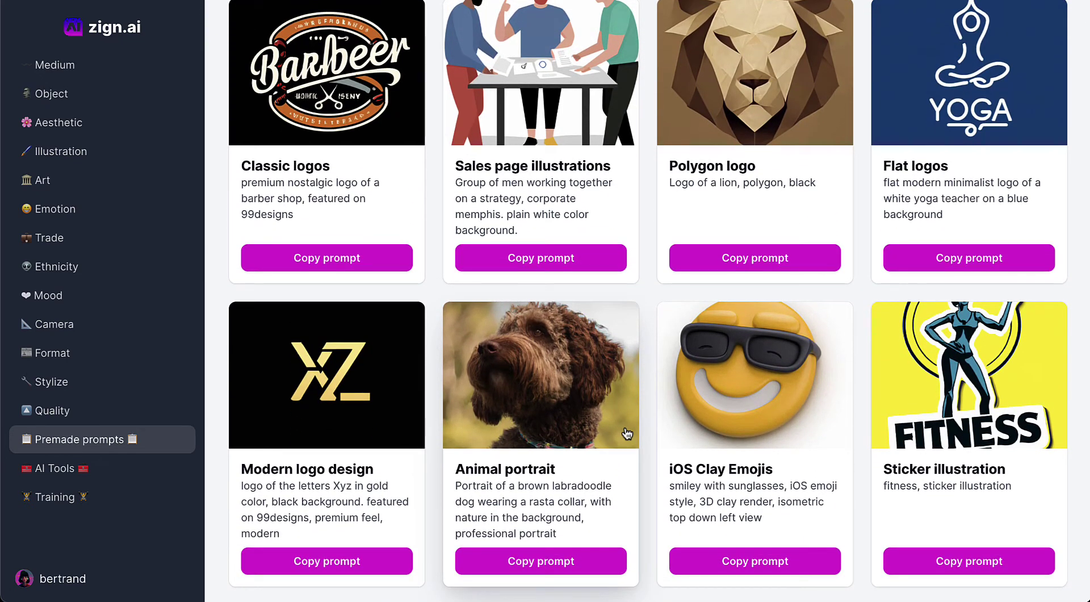
pyautogui.scroll(2, 474, 386)
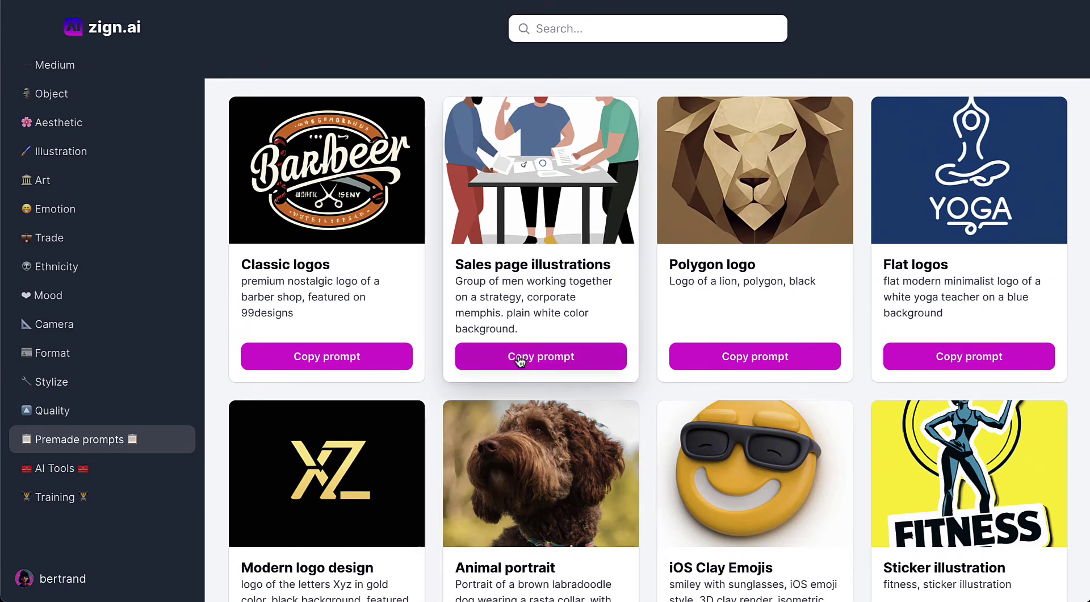
pyautogui.click(527, 356)
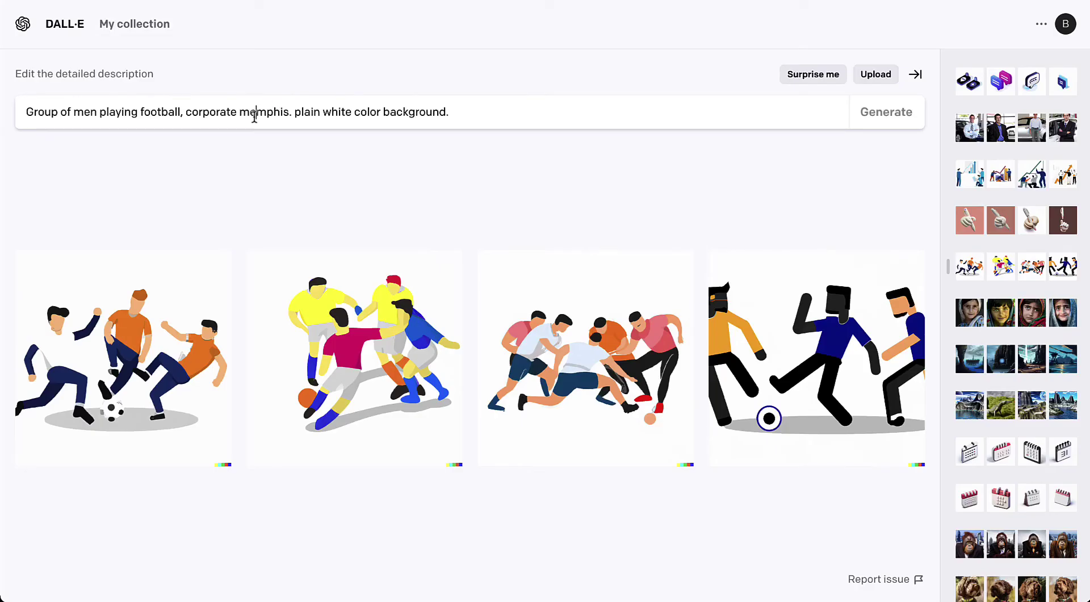
# In DALL·E, replace the football prompt with the copied "Group of men working together on a strategy" prompt and generate the images
pyautogui.tripleClick(254, 115)
pyautogui.hotkey('ctrl', 'v')
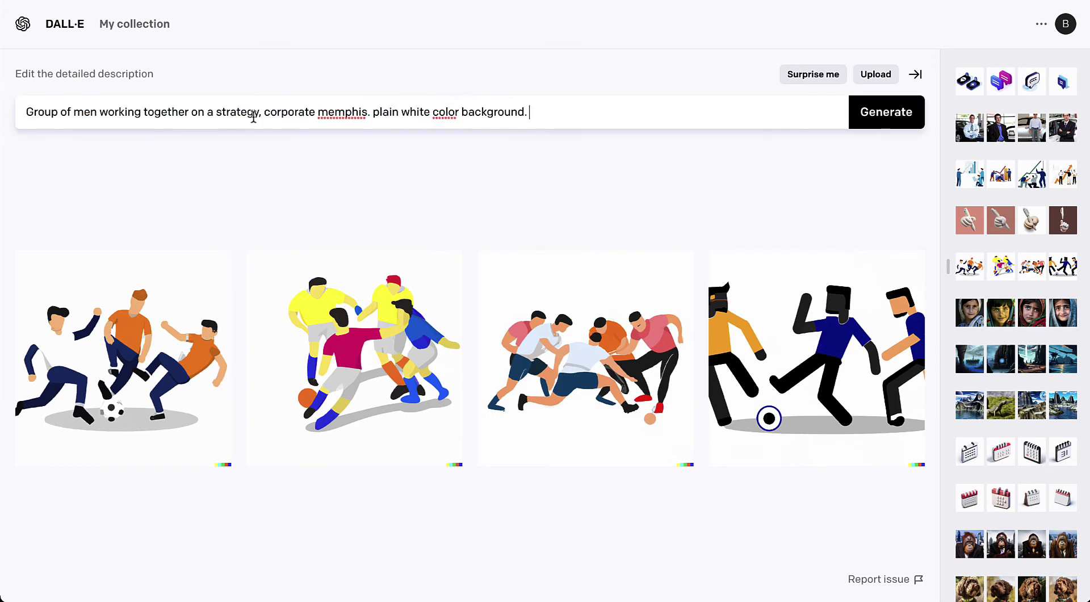
pyautogui.moveTo(26, 113); pyautogui.dragTo(482, 114)
pyautogui.click(483, 113)
pyautogui.tripleClick(482, 114)
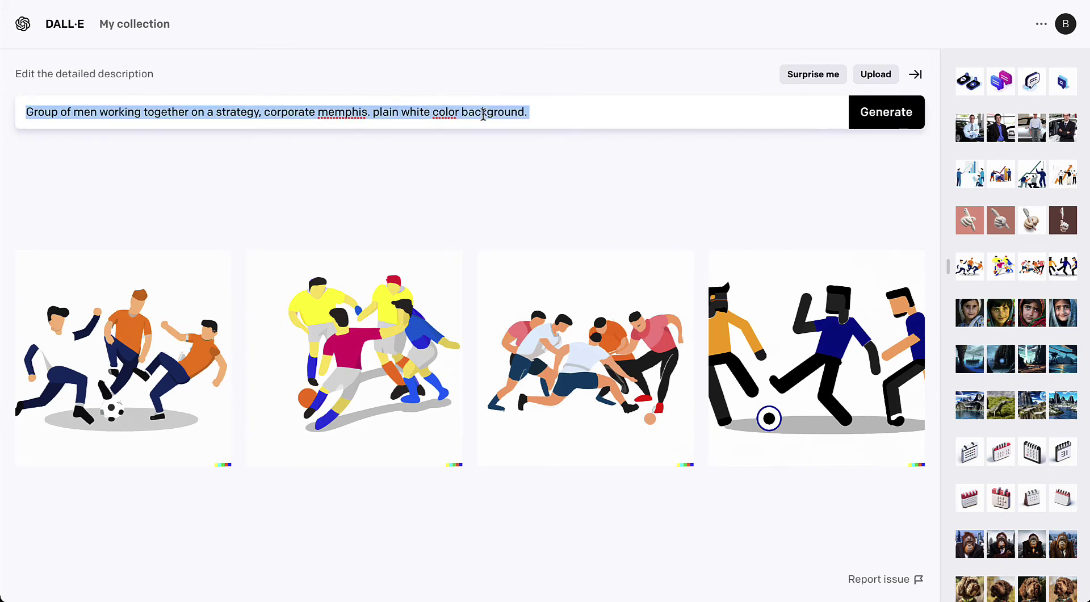
pyautogui.click(887, 113)
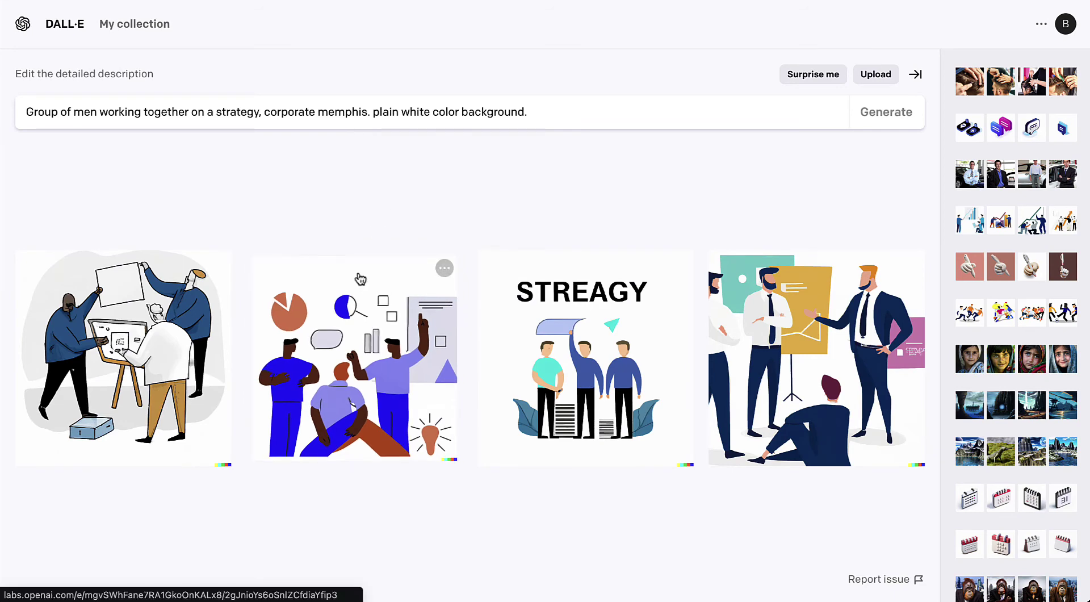
# View the fourth strategy illustration enlarged, return to the results and generate again from the same prompt
pyautogui.scroll(-1, 364, 375)
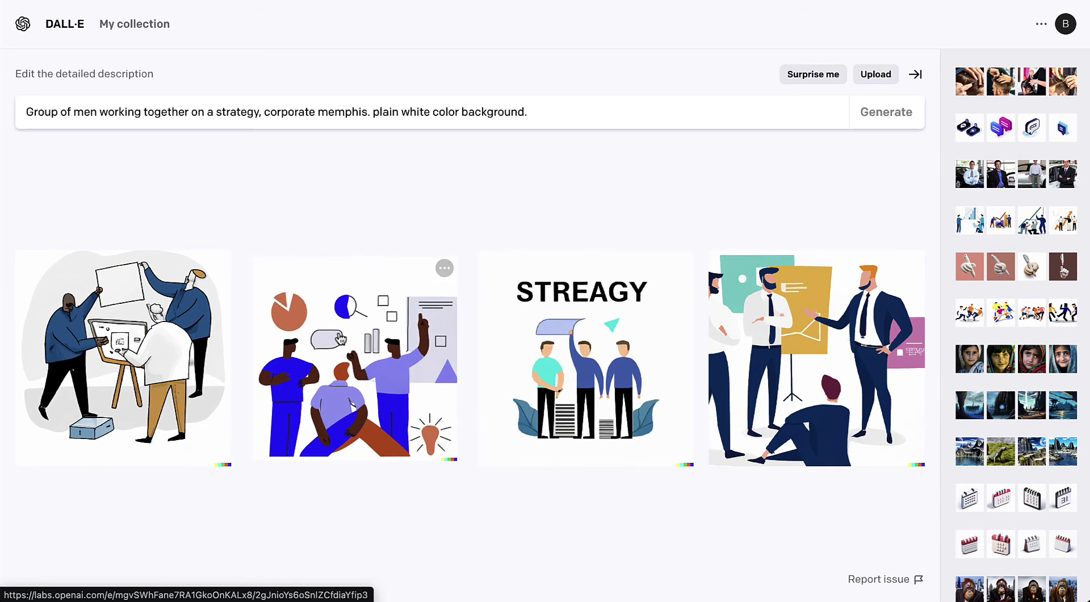
pyautogui.click(819, 345)
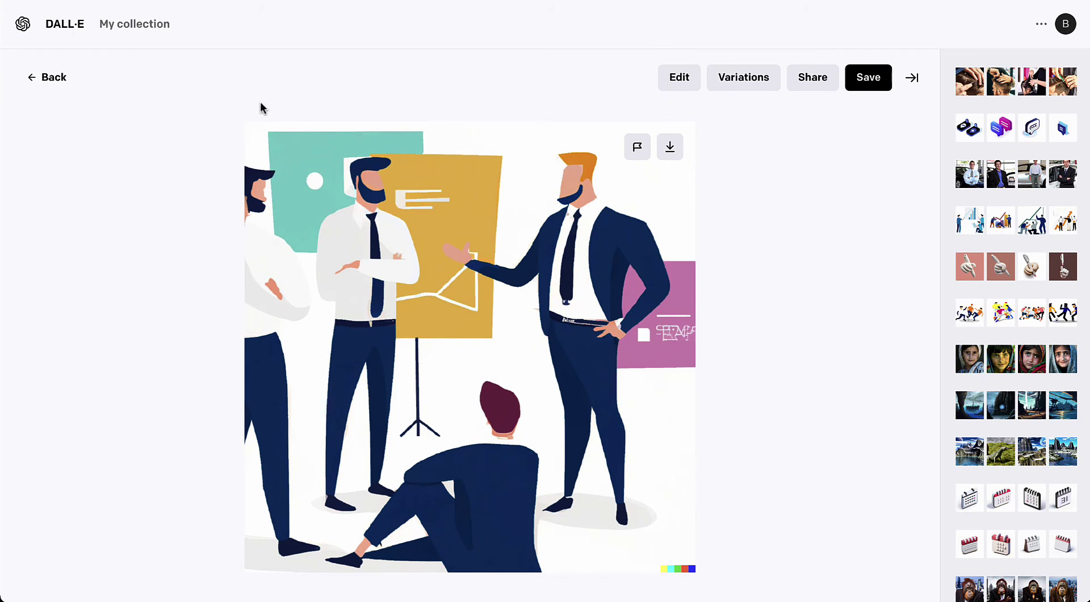
pyautogui.click(55, 84)
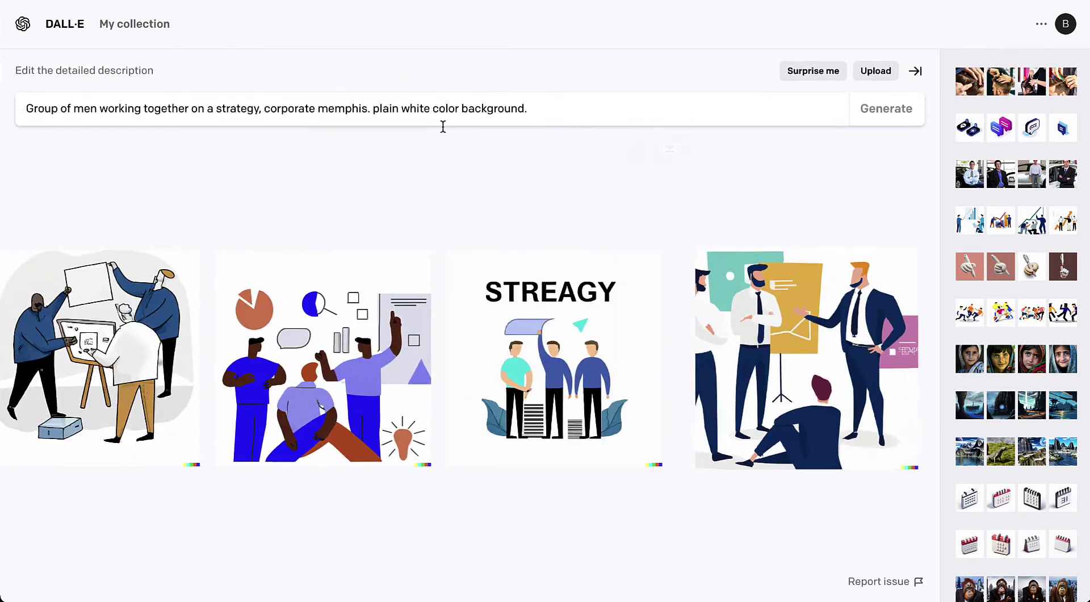
pyautogui.click(729, 114)
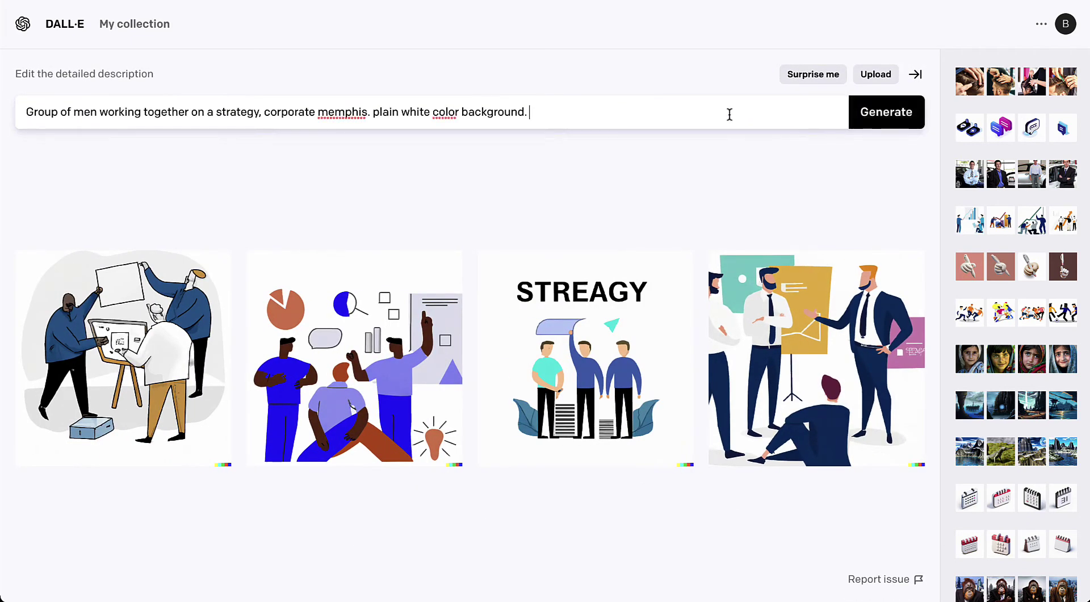
pyautogui.click(883, 123)
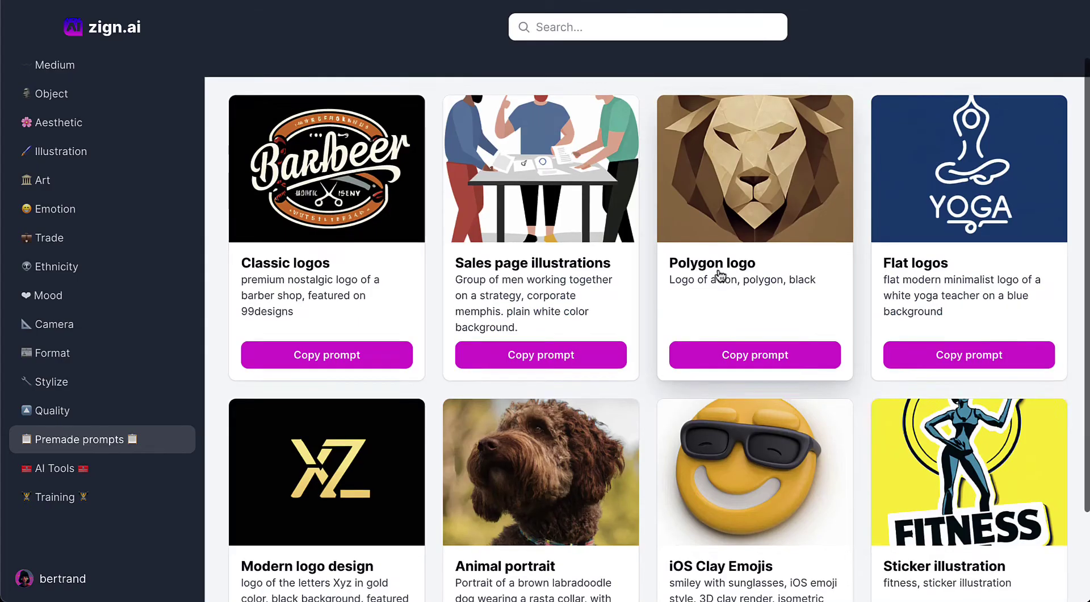
# Browse the premade prompts and copy the iOS Clay Emojis prompt
pyautogui.scroll(-2, 720, 276)
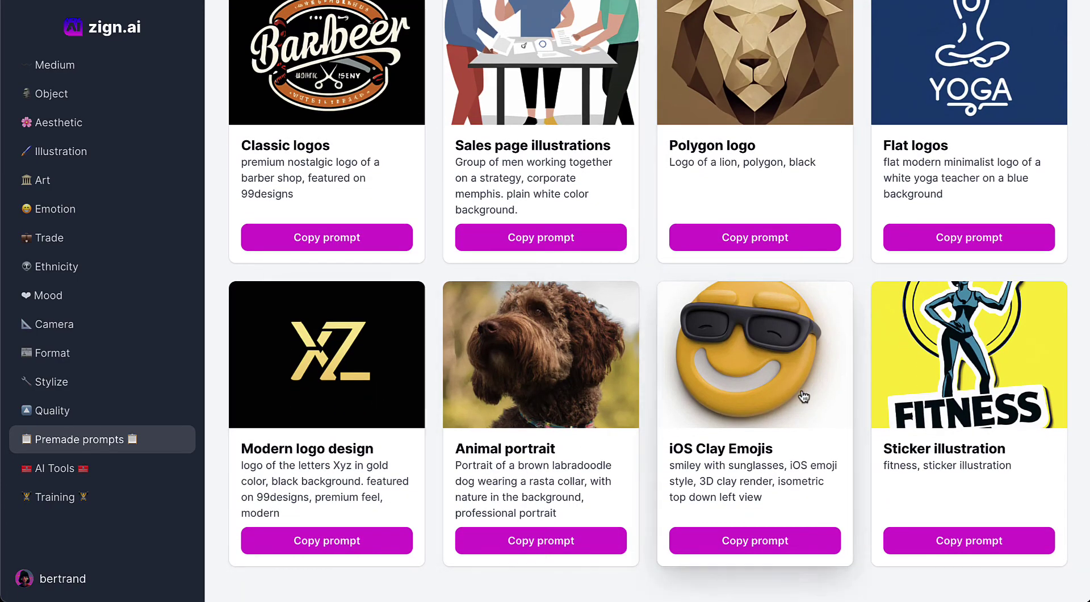
pyautogui.scroll(1, 849, 421)
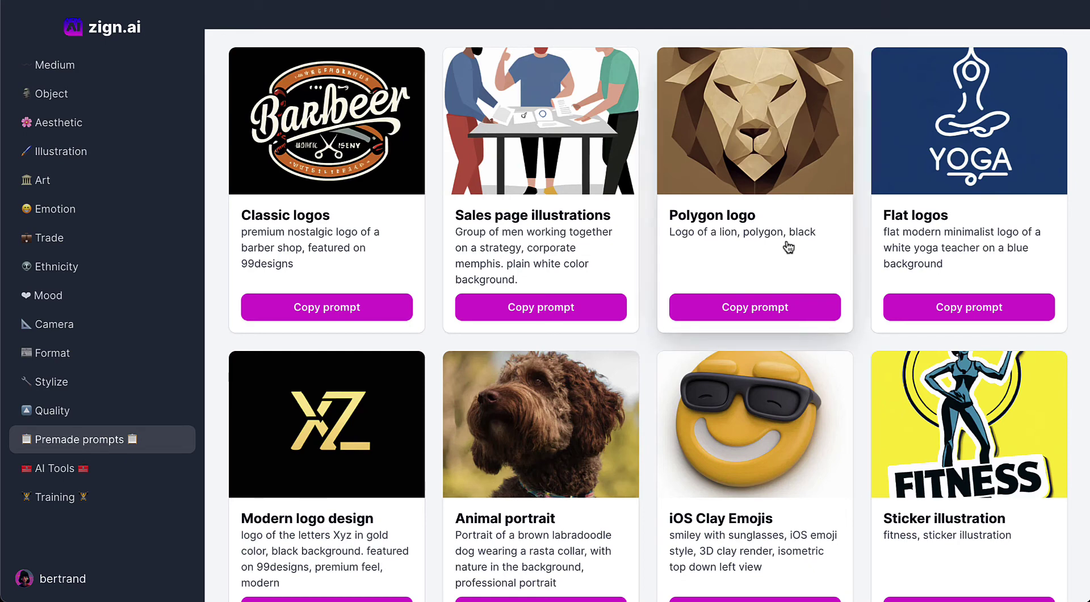
pyautogui.scroll(-1, 786, 309)
pyautogui.click(735, 540)
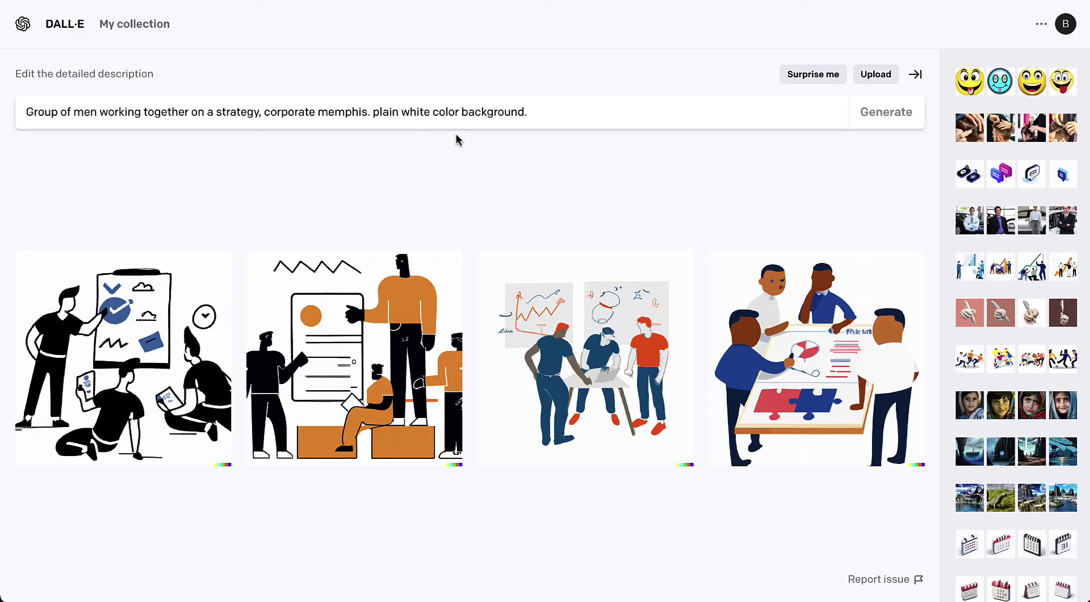
# Switch to DALL·E and generate images from the copied iOS emoji prompt, with "smiley with sunglasses" replaced by "wrench"
pyautogui.hotkey('ctrl', 'a')
pyautogui.hotkey('ctrl', 'v')
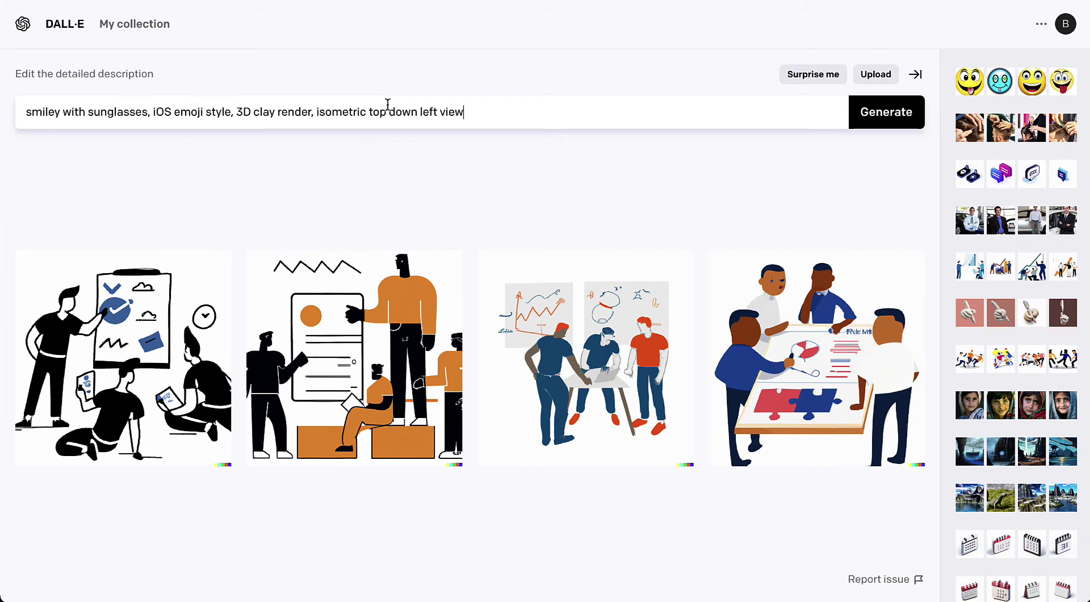
pyautogui.doubleClick(36, 113)
pyautogui.moveTo(145, 112); pyautogui.dragTo(15, 113)
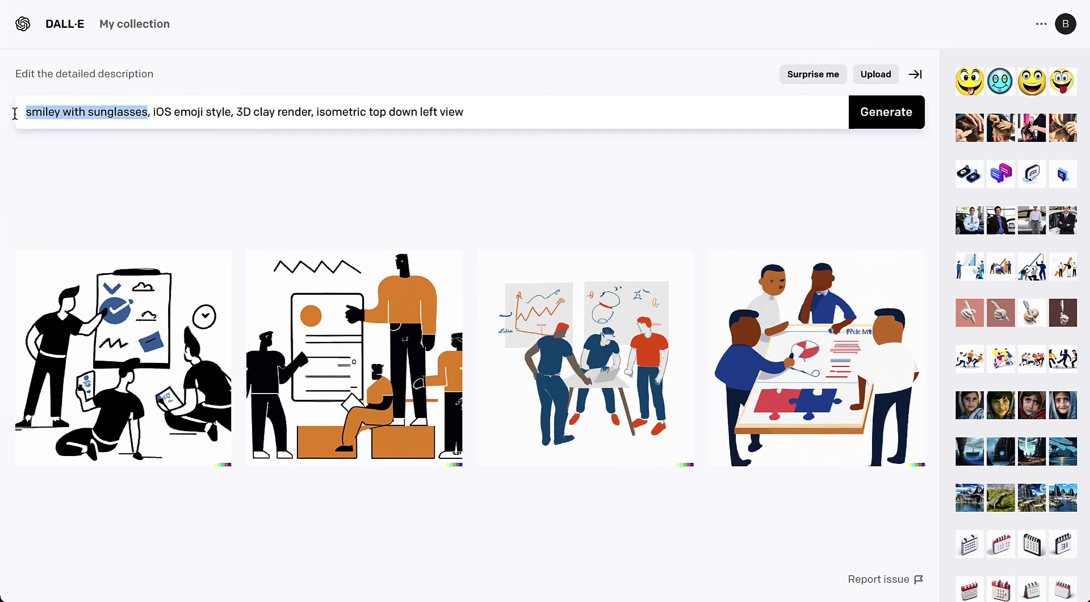
pyautogui.write('wrench')
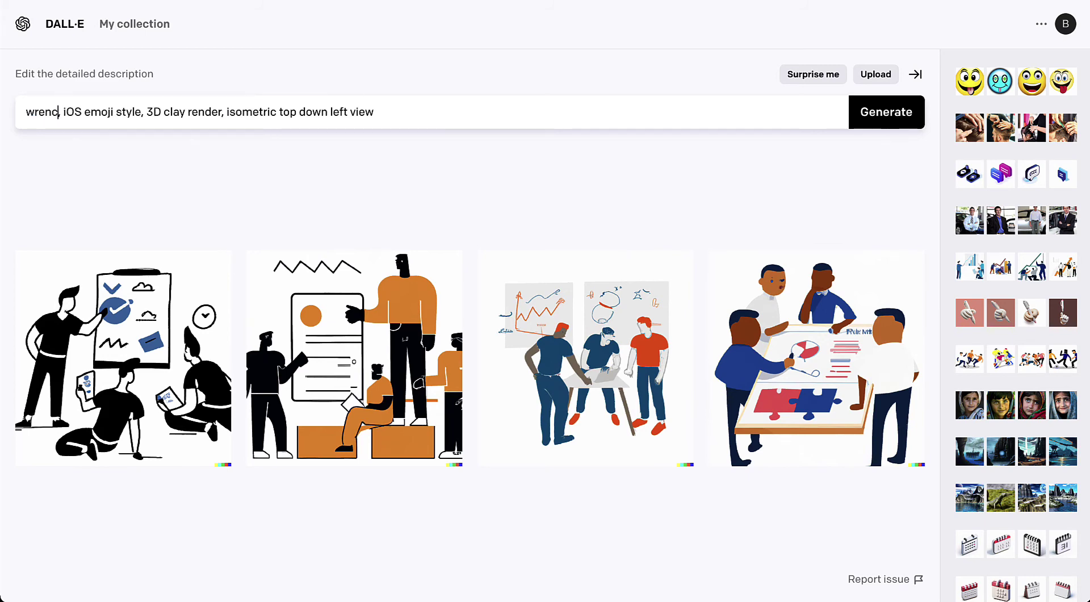
pyautogui.click(868, 115)
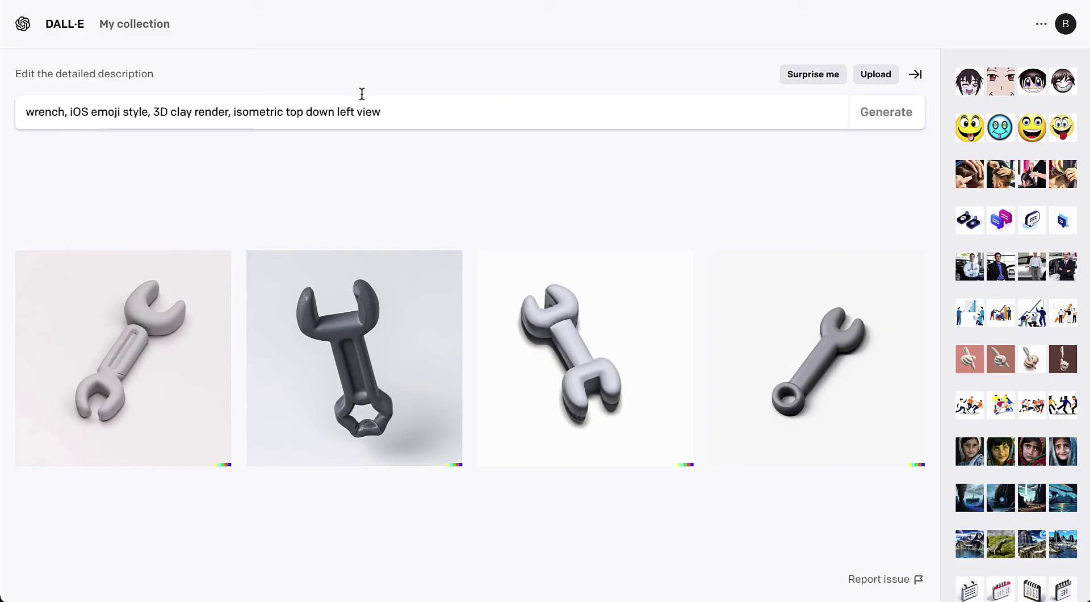
# Upload the garden photo from the start page, crop it to a square around the house and lawn, and open it for editing
pyautogui.click(79, 31)
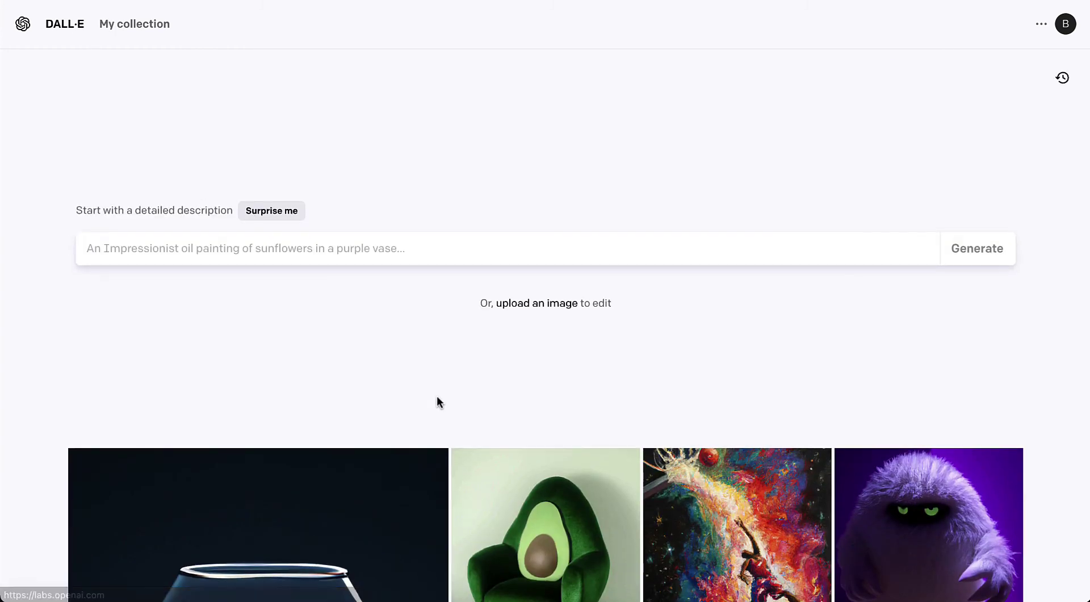
pyautogui.click(547, 304)
pyautogui.doubleClick(356, 107)
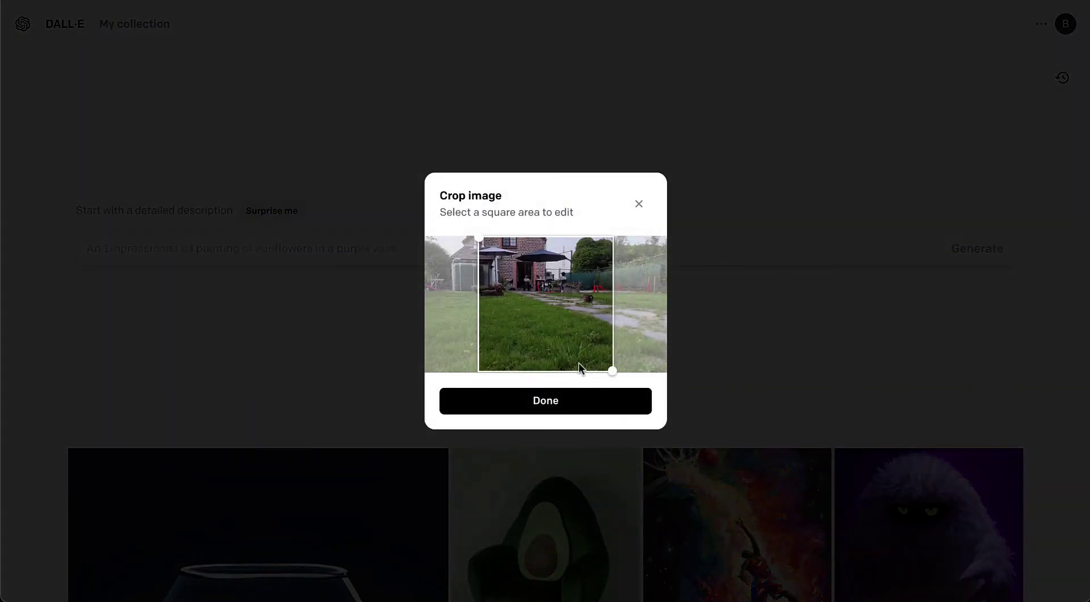
pyautogui.moveTo(578, 362); pyautogui.dragTo(559, 332)
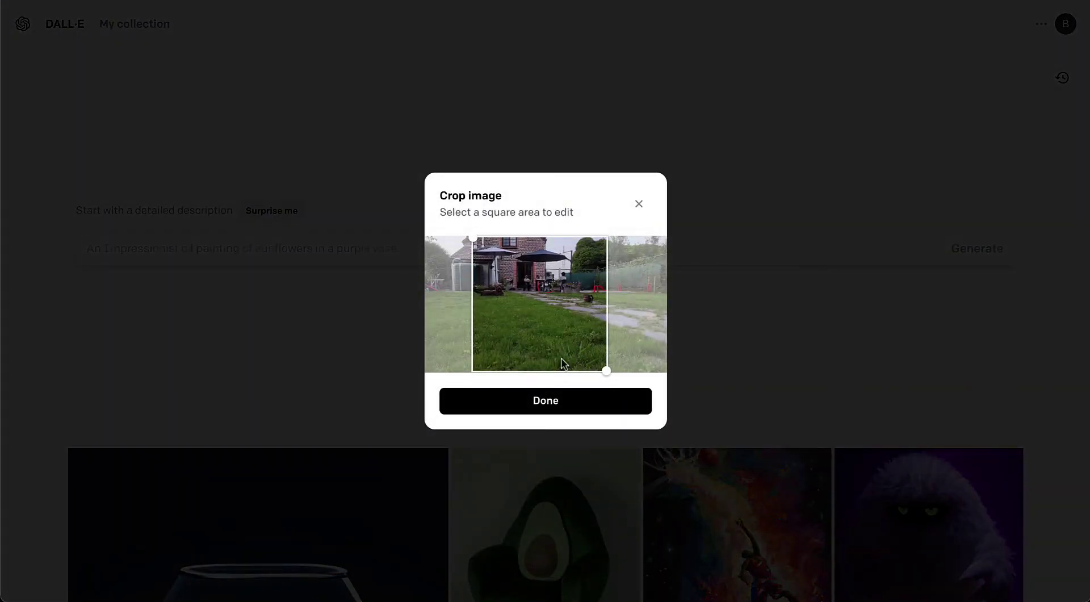
pyautogui.click(556, 404)
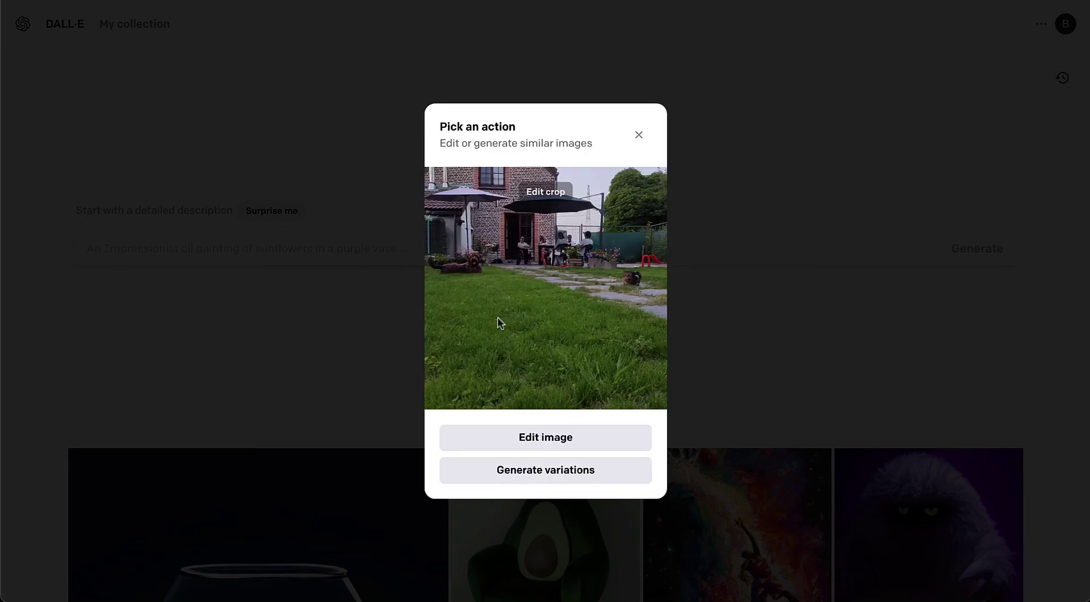
pyautogui.click(539, 445)
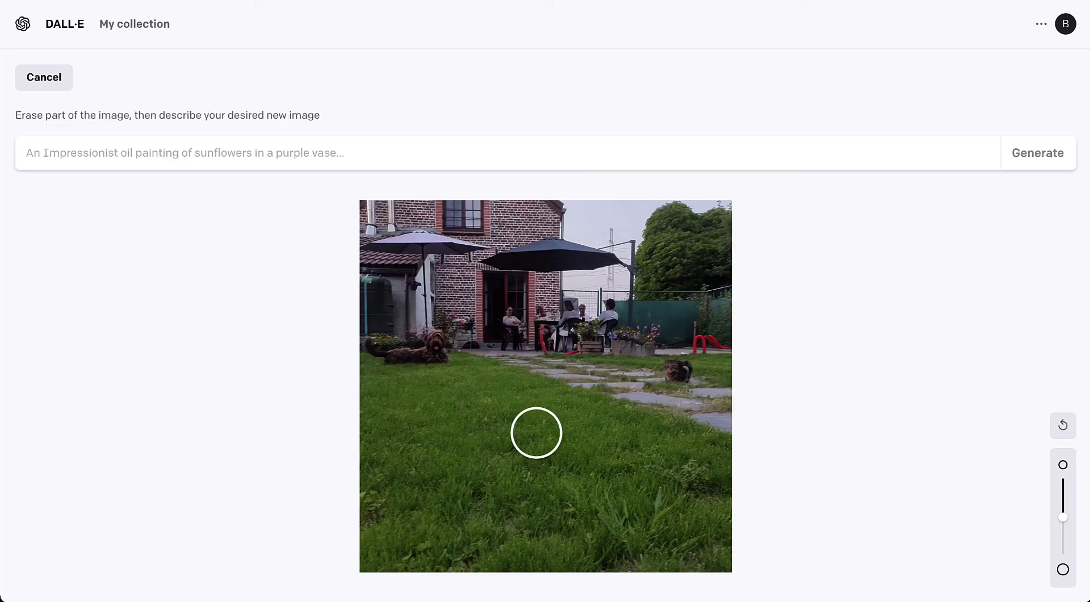
# Erase a large rounded area of the lawn in the foreground and generate "a sitting bear looking angry" there
pyautogui.click(535, 392)
pyautogui.moveTo(535, 393)
pyautogui.mouseDown()
pyautogui.moveTo(487, 423)
pyautogui.moveTo(474, 456)
pyautogui.moveTo(483, 497)
pyautogui.moveTo(509, 530)
pyautogui.moveTo(581, 512)
pyautogui.moveTo(584, 432)
pyautogui.moveTo(560, 408)
pyautogui.moveTo(532, 431)
pyautogui.moveTo(507, 487)
pyautogui.moveTo(548, 465)
pyautogui.mouseUp()
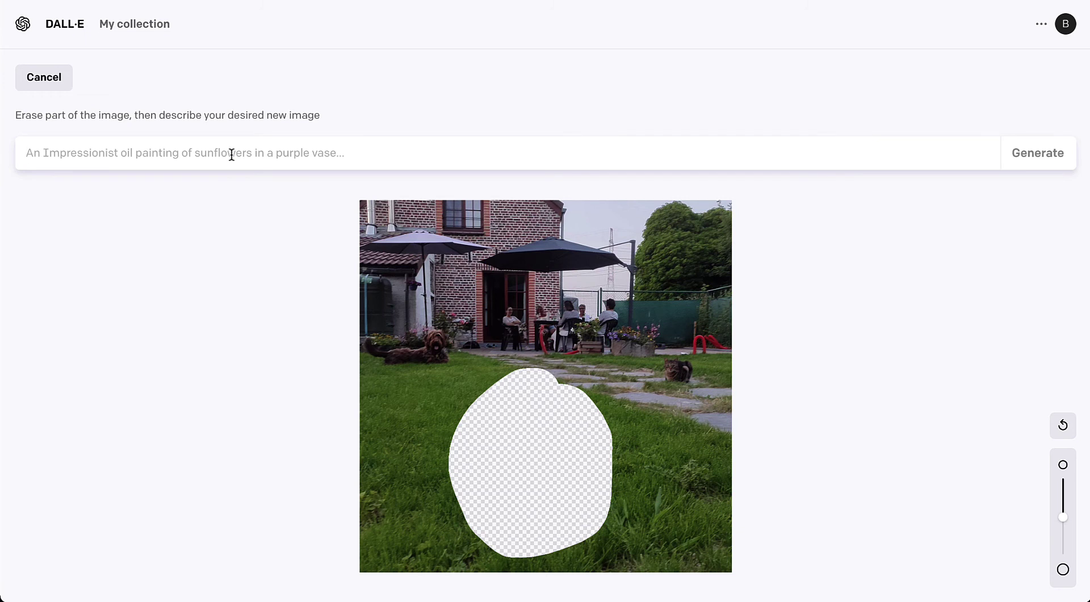
pyautogui.write('a')
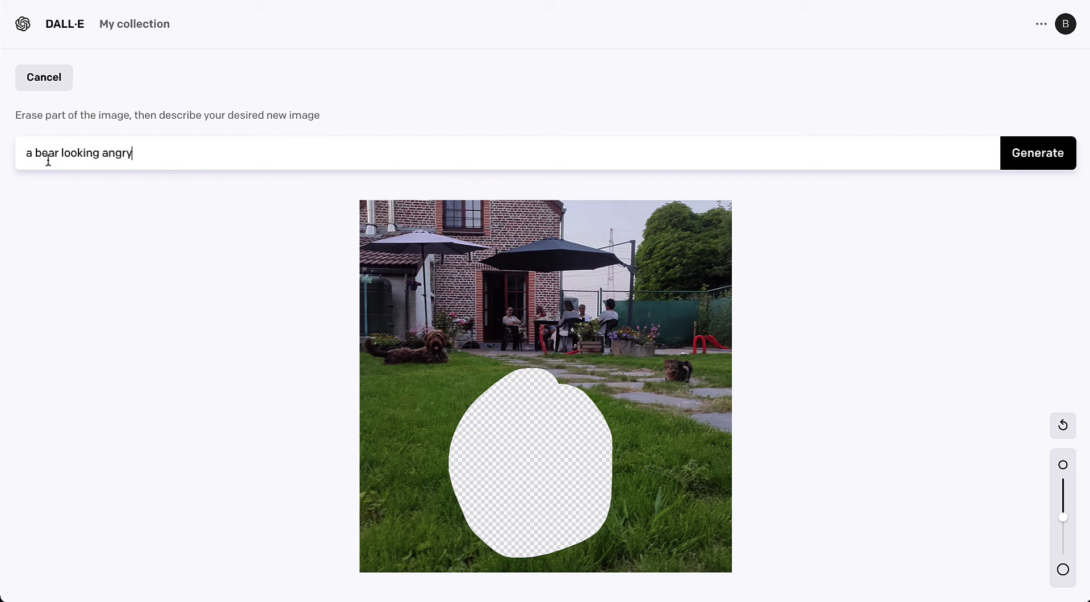
pyautogui.write('sitting')
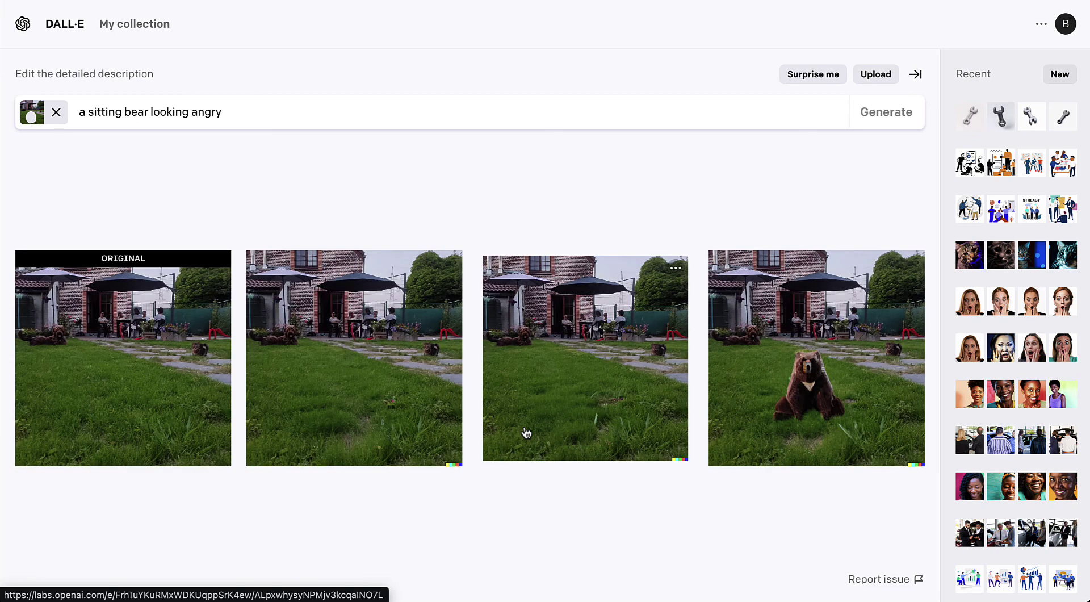
# View each of the three generated garden images enlarged, returning to the results after each one
pyautogui.click(325, 387)
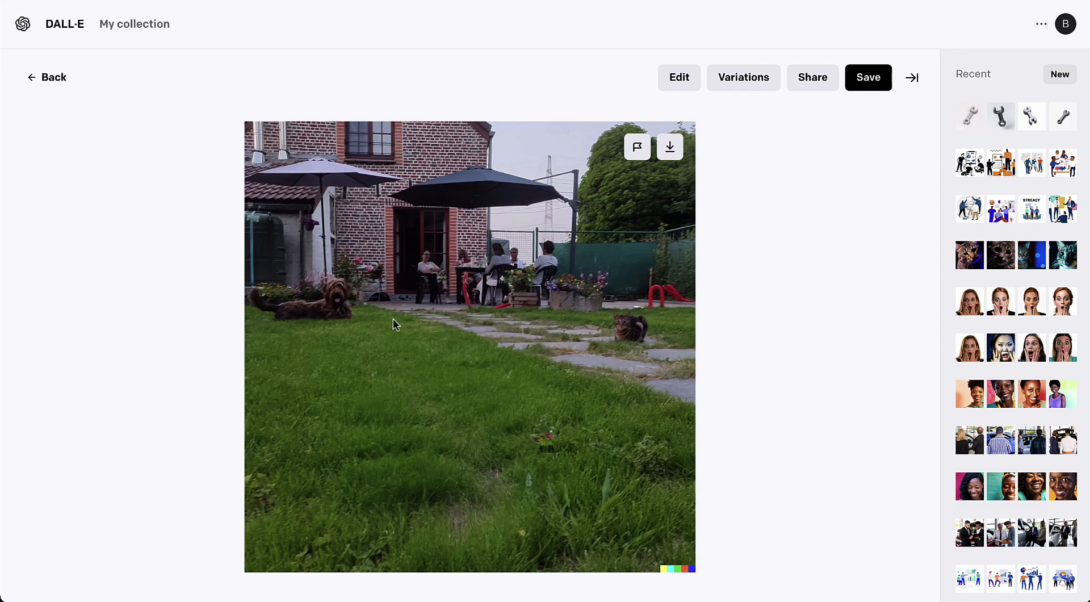
pyautogui.click(54, 77)
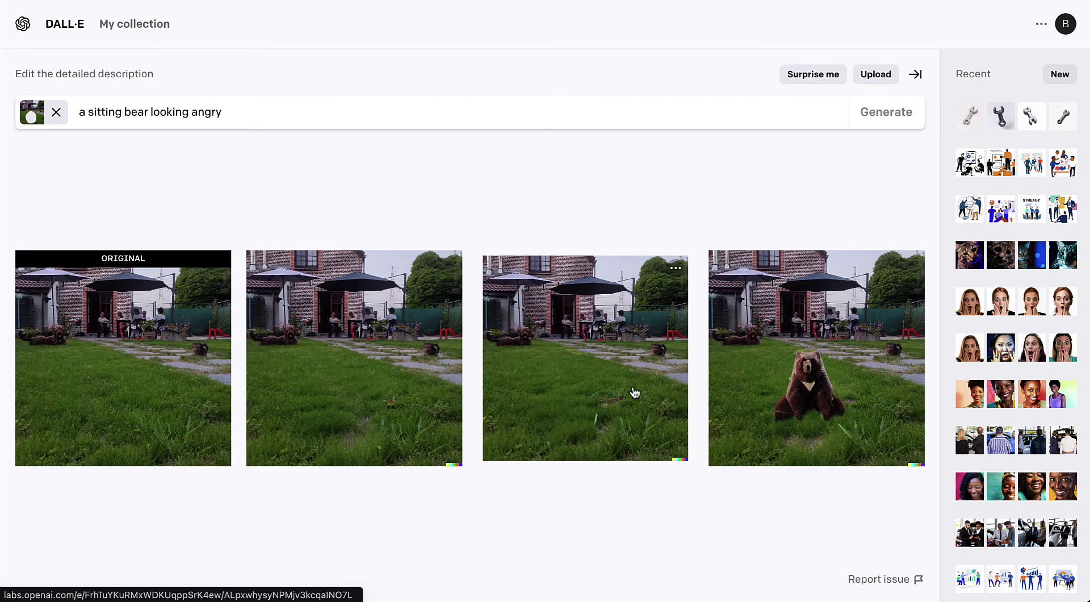
pyautogui.click(634, 392)
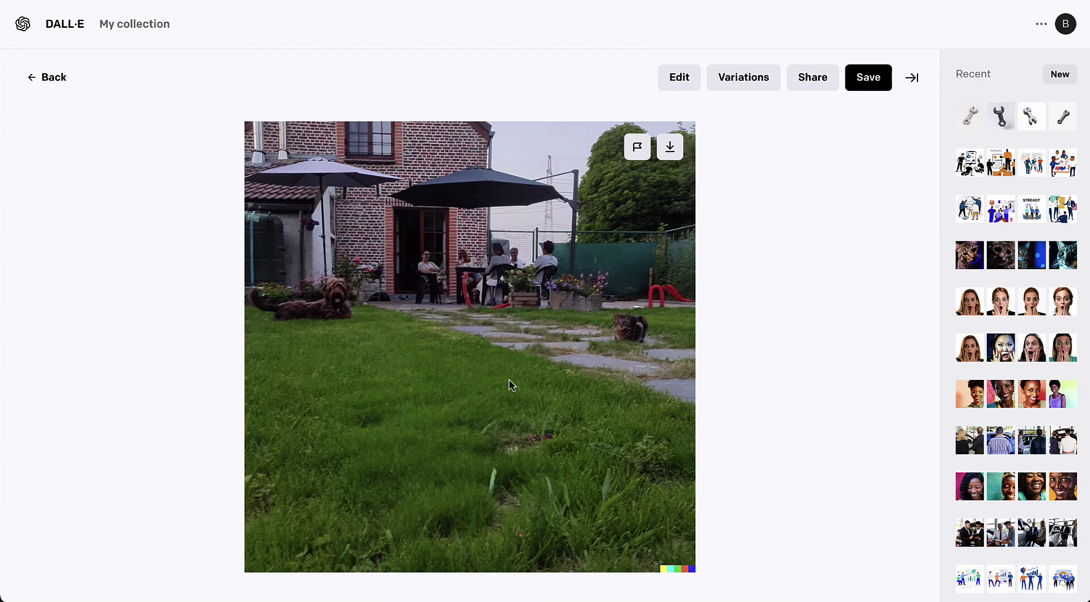
pyautogui.click(46, 77)
pyautogui.click(787, 346)
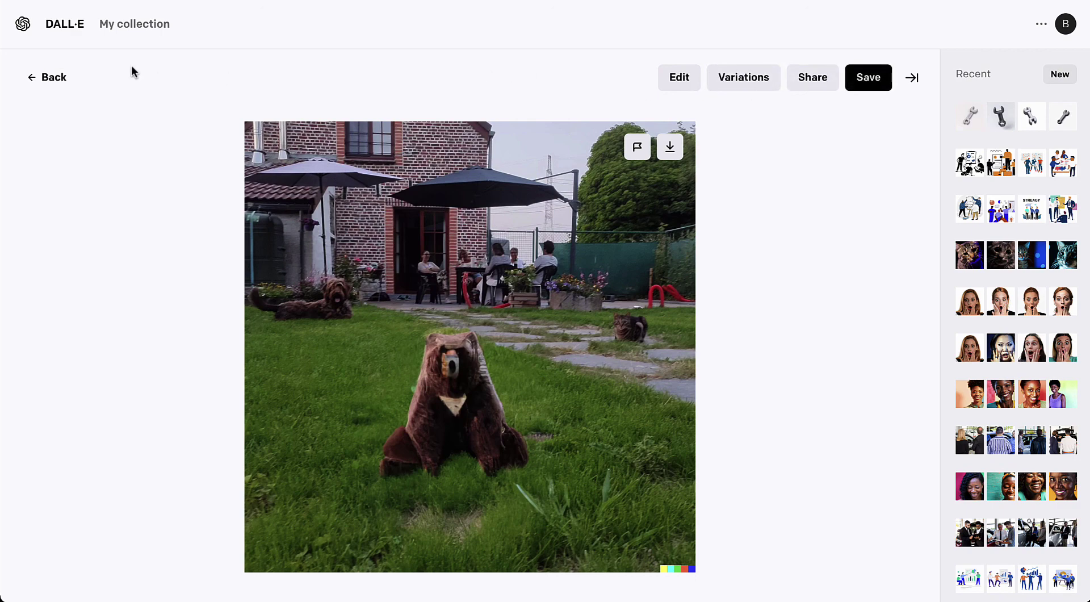
pyautogui.click(50, 85)
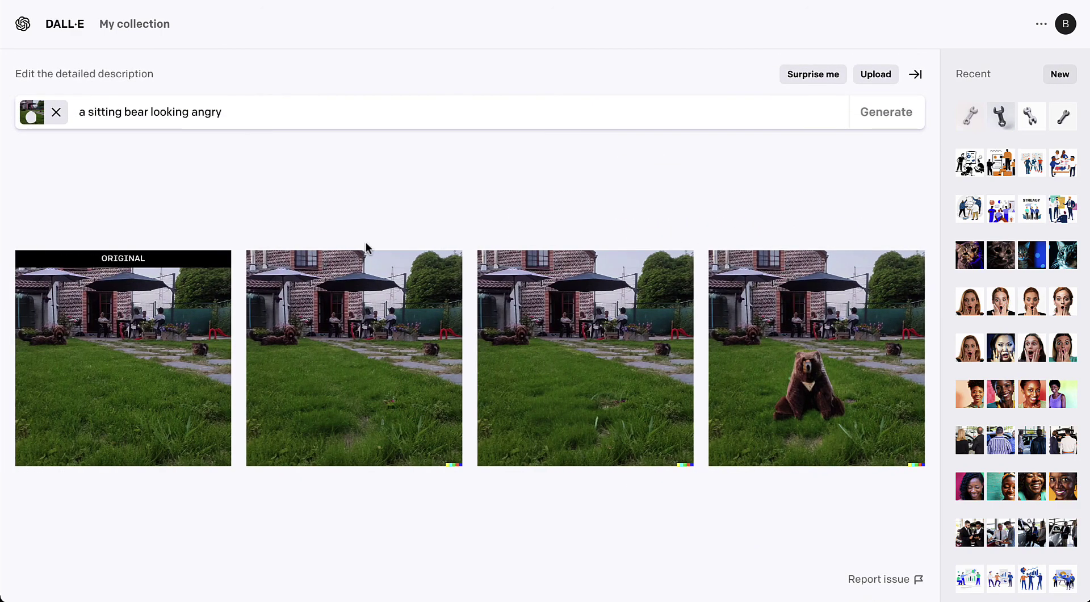